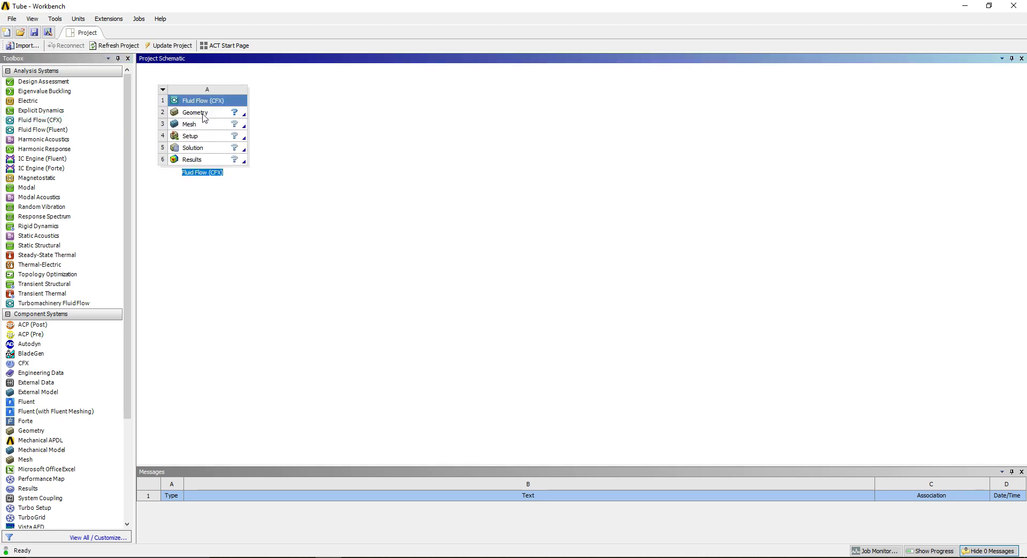
Start a new DesignModeler geometry for the Fluid Flow (CFX) system
left_click(204, 117)
right_click(204, 116)
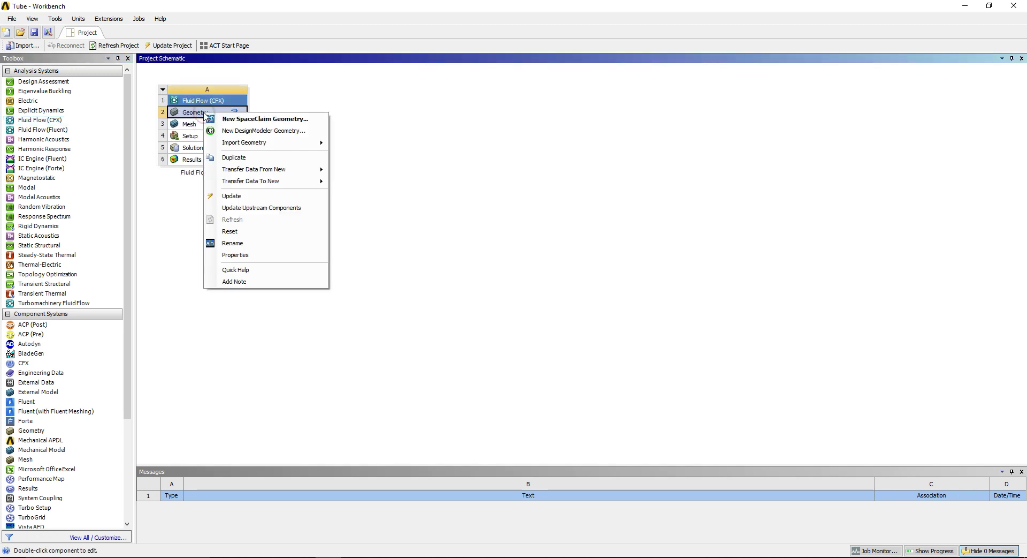
left_click(235, 132)
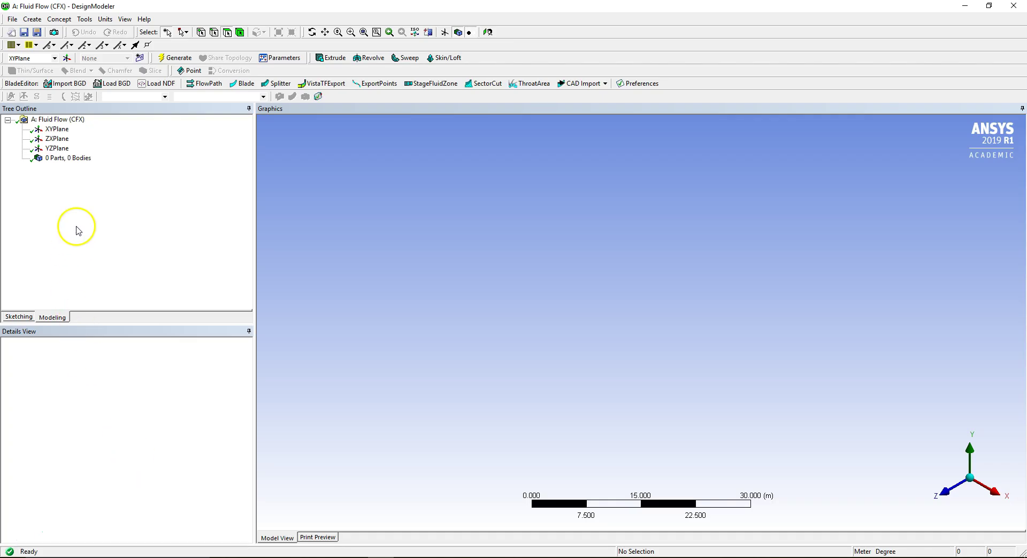
Create a new sketch on the YZ plane, with the view facing along the X axis
left_click(62, 148)
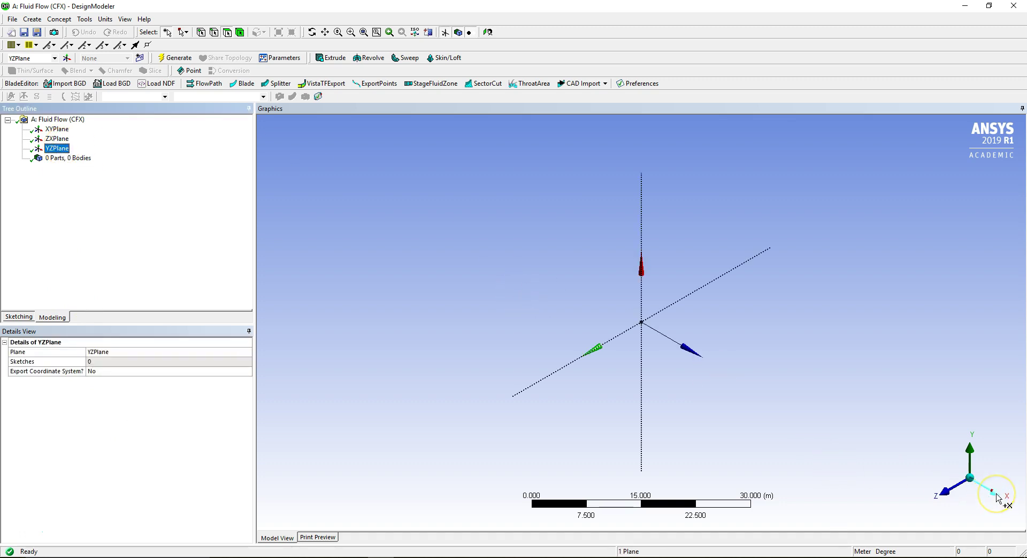
left_click(997, 497)
left_click(688, 268)
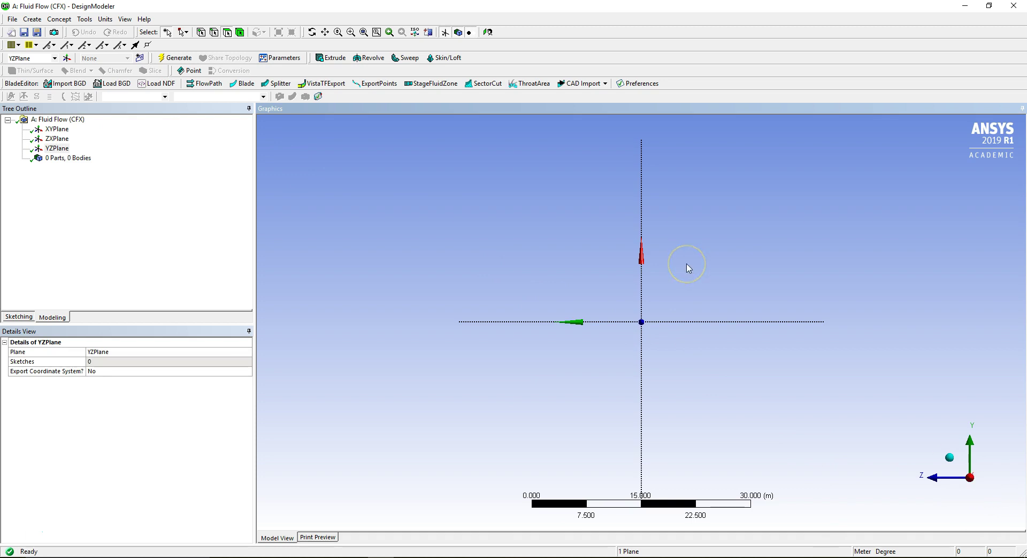
scroll(688, 267, "up", 5)
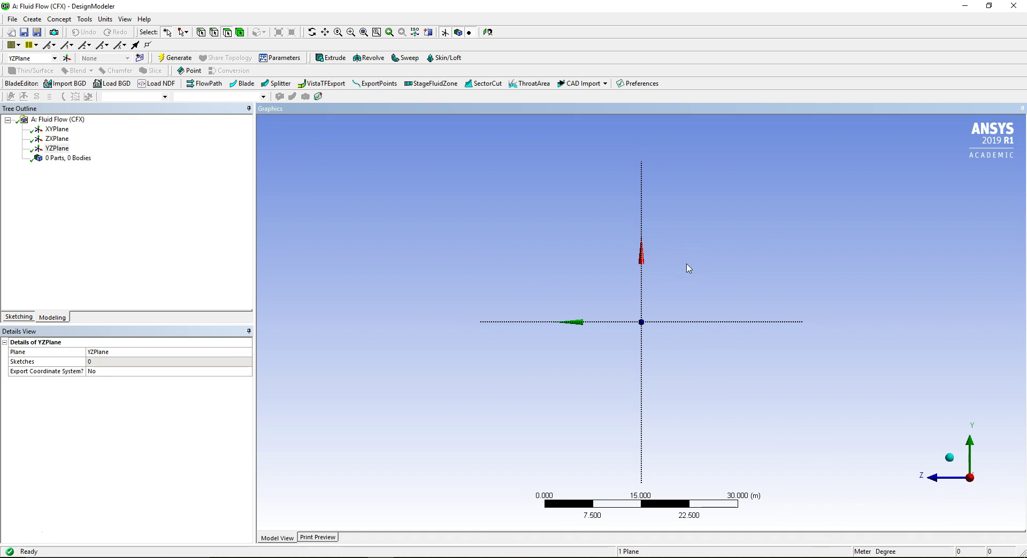
scroll(689, 267, "up", 4)
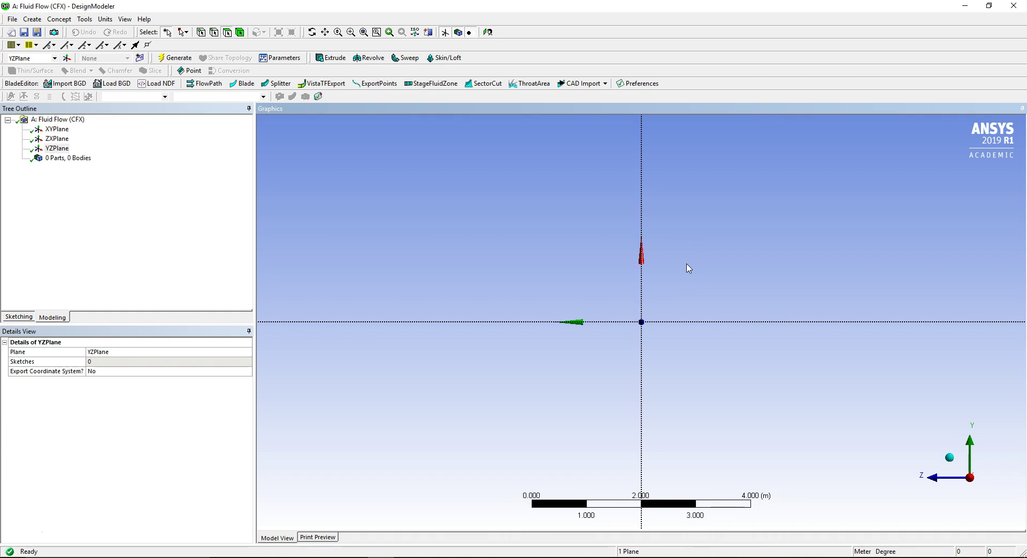
scroll(688, 267, "up", 3)
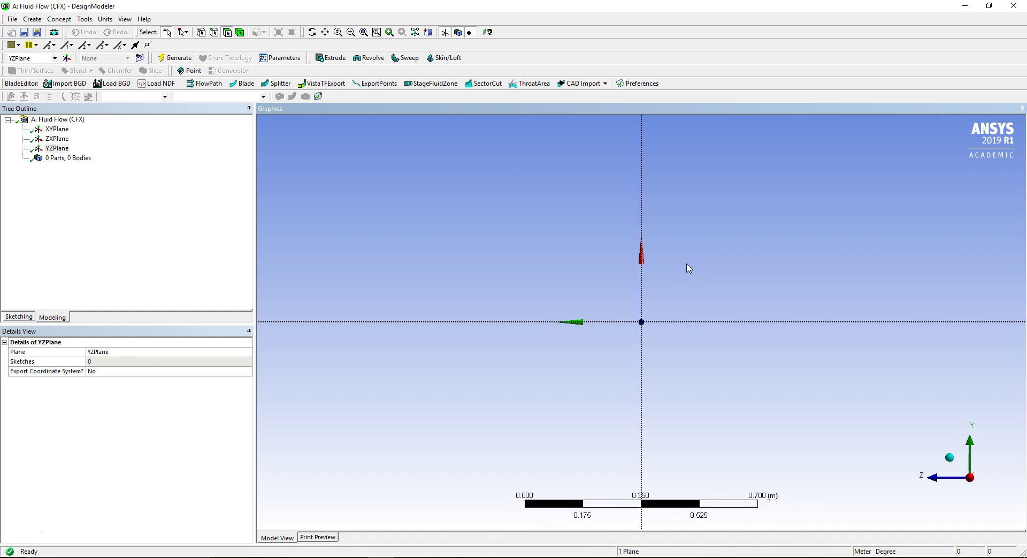
scroll(688, 268, "up", 2)
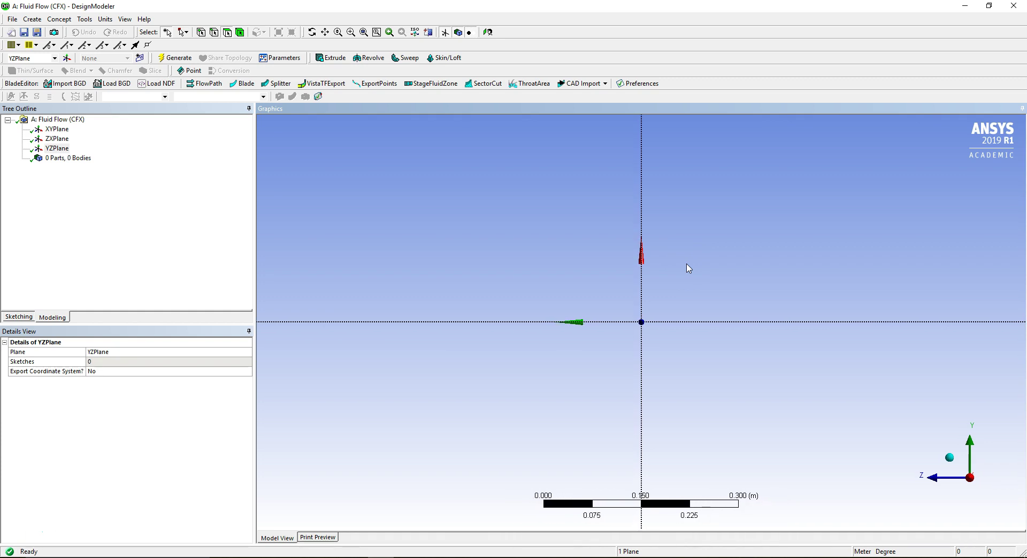
scroll(689, 268, "up", 2)
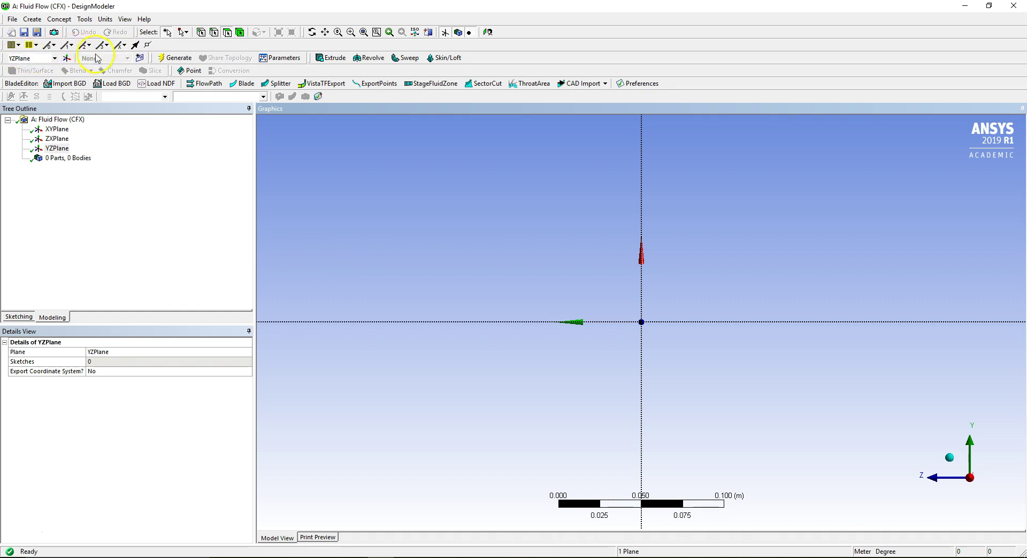
left_click(139, 57)
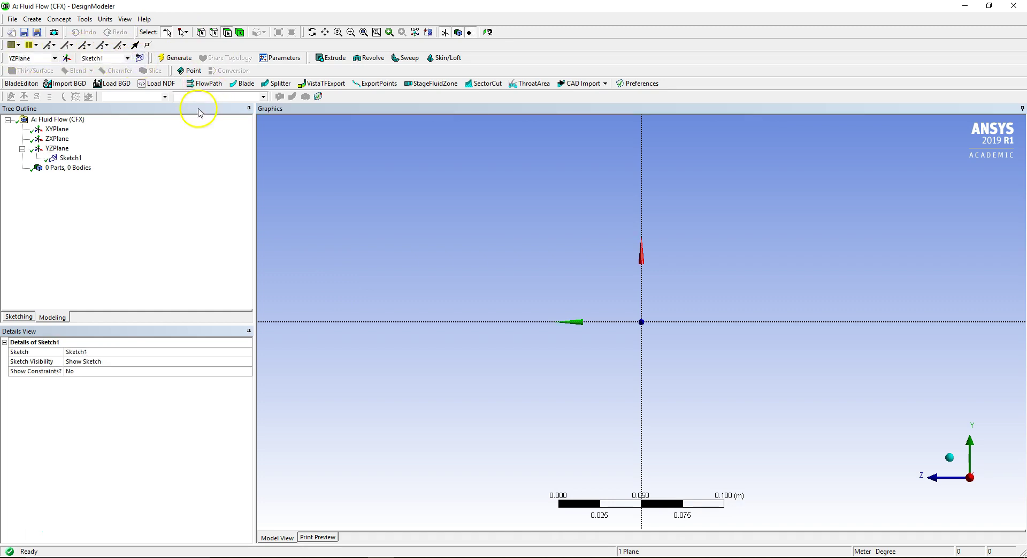
Draw a circle about 0.055 m in diameter centred on the YZ plane's origin
left_click(16, 317)
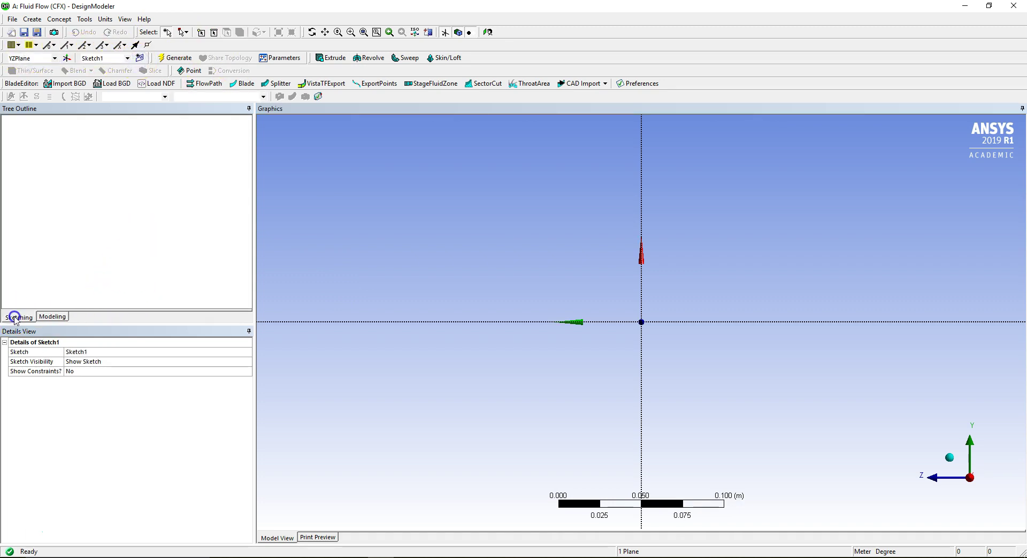
left_click(24, 210)
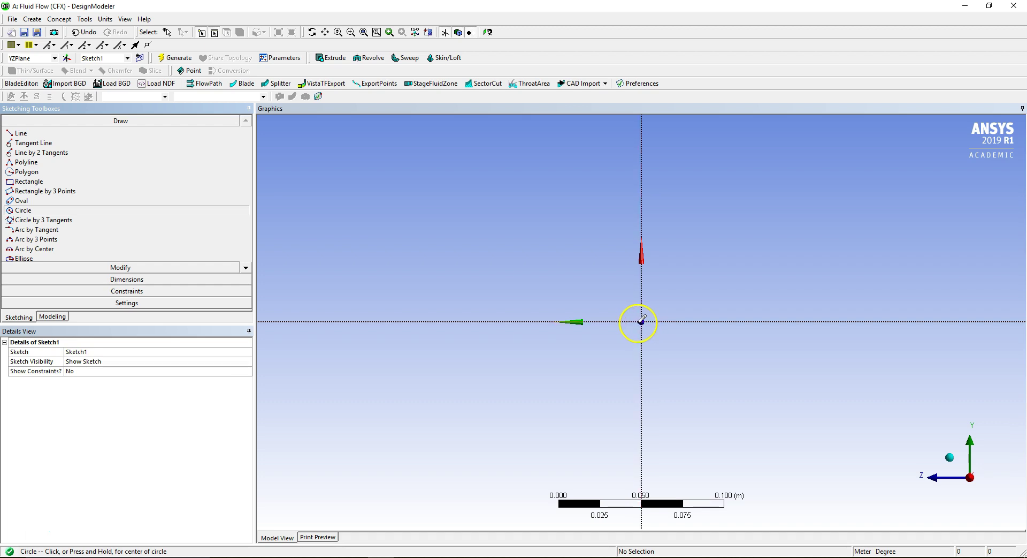
left_click_drag(642, 322, 681, 345)
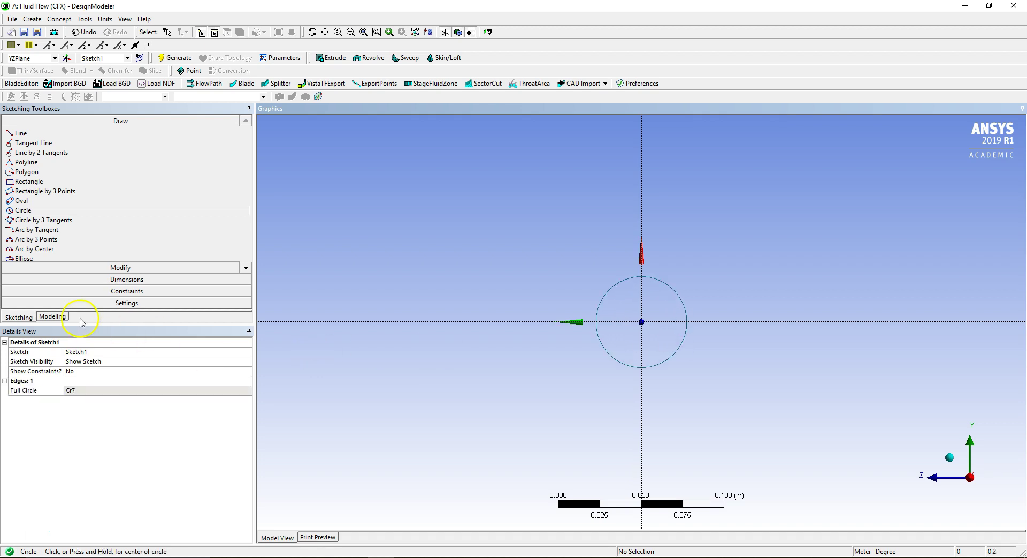
Dimension the circle's diameter and set it to 0.02 m
left_click(134, 280)
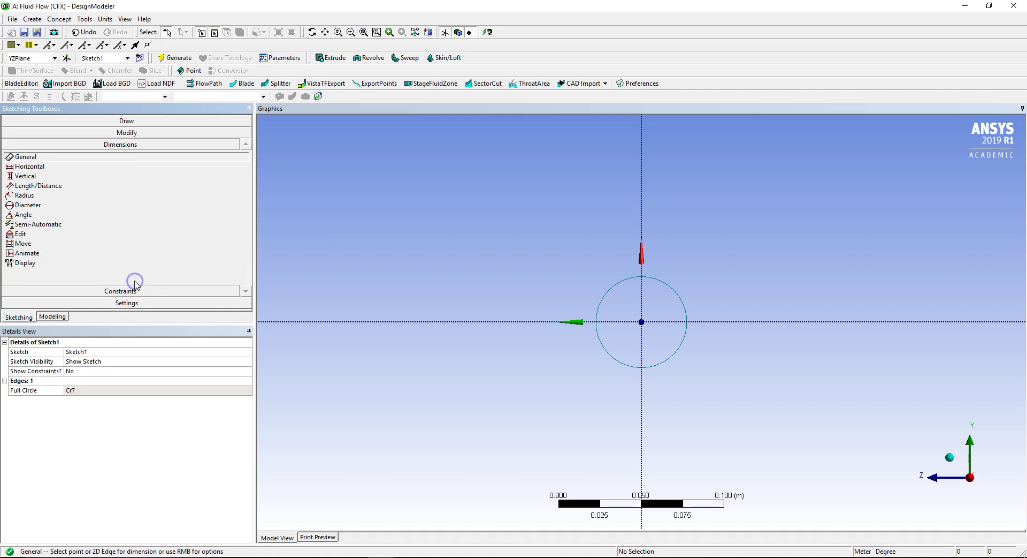
left_click(615, 282)
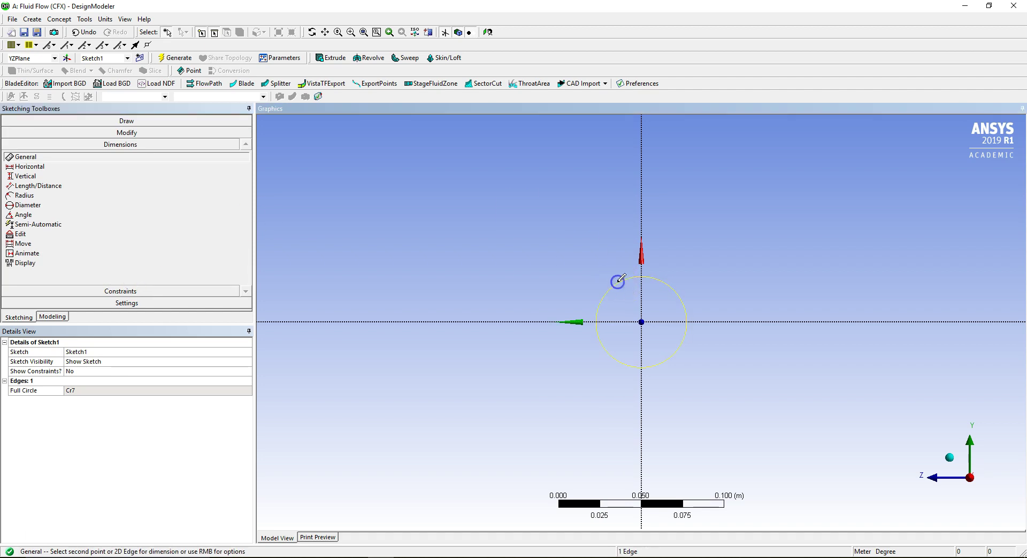
left_click(552, 265)
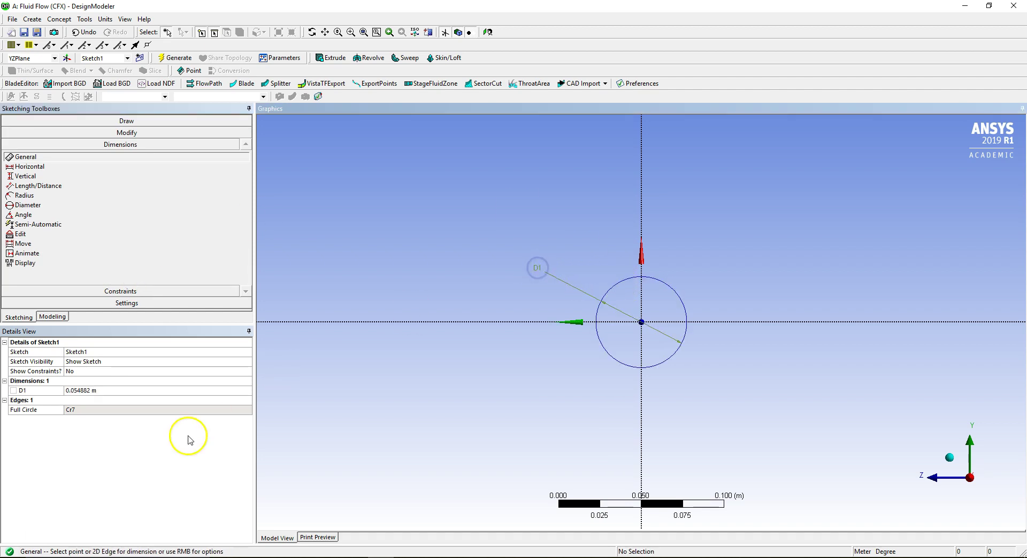
left_click(95, 391)
type("0")
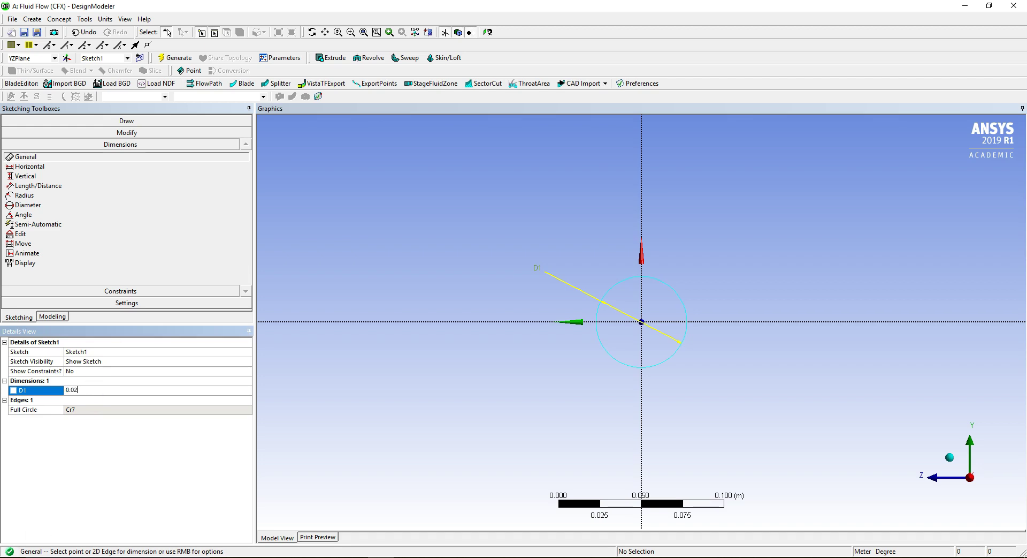
type(".02")
key("Return")
scroll(649, 304, "up", 3)
scroll(649, 306, "up", 4)
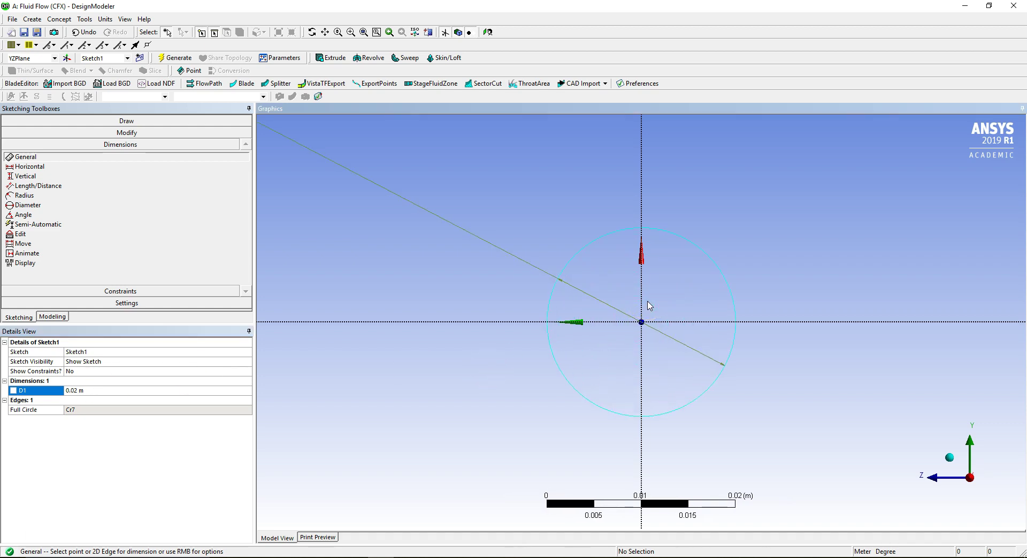
Extrude the circle sketch as added material to a fixed depth of 1 m and generate the body
left_click(328, 62)
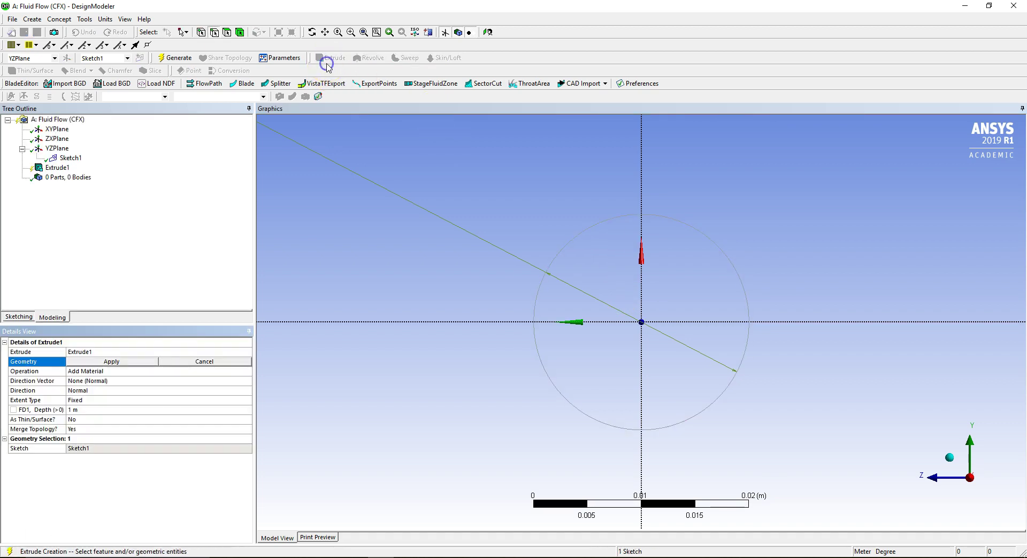
left_click(96, 362)
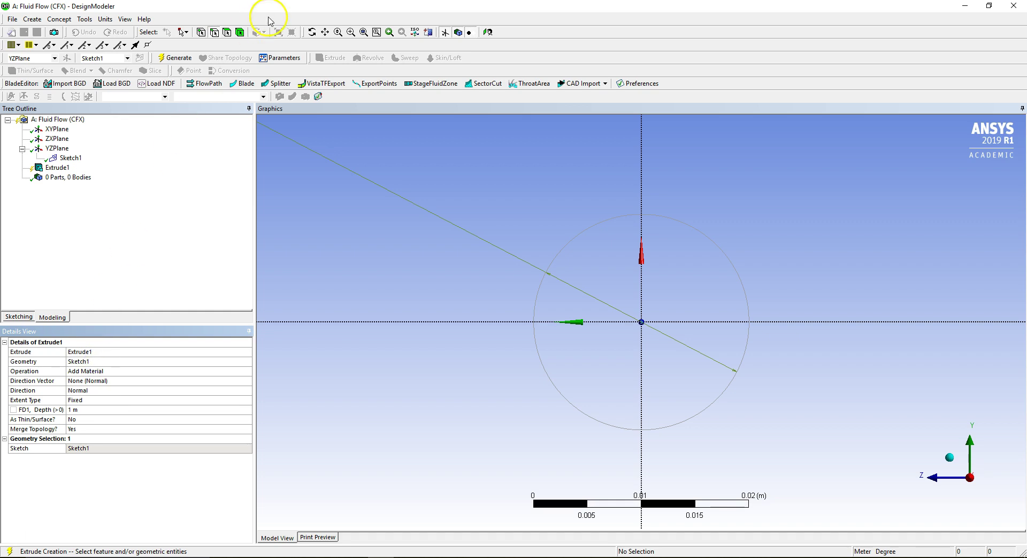
left_click(187, 62)
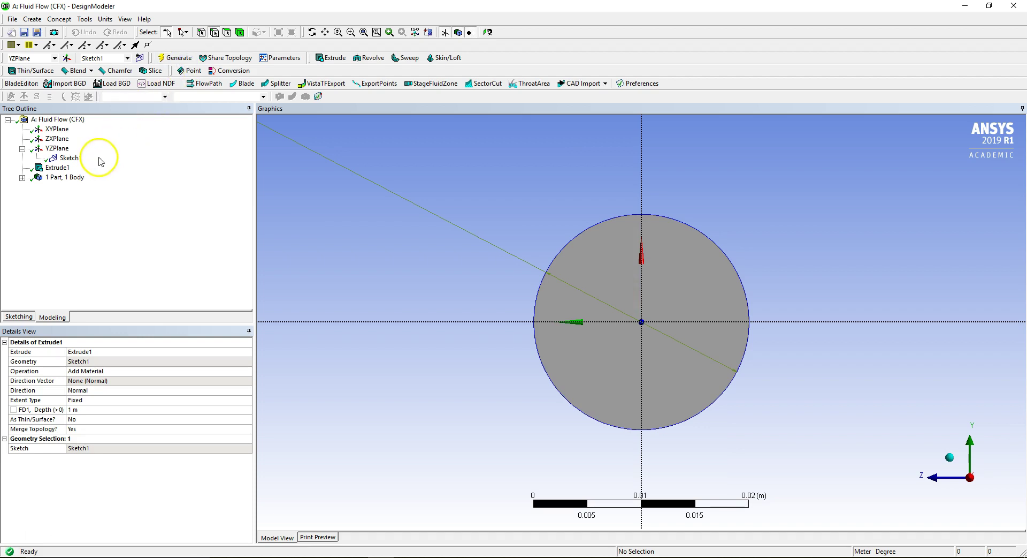
Rename the extruded body FluidInner and change its material type to Fluid
left_click(22, 177)
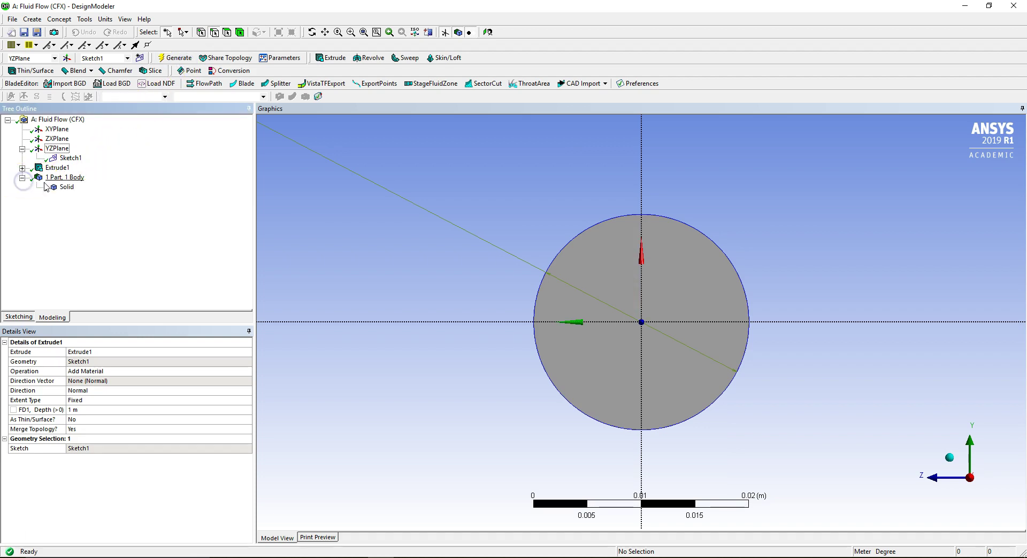
left_click(65, 187)
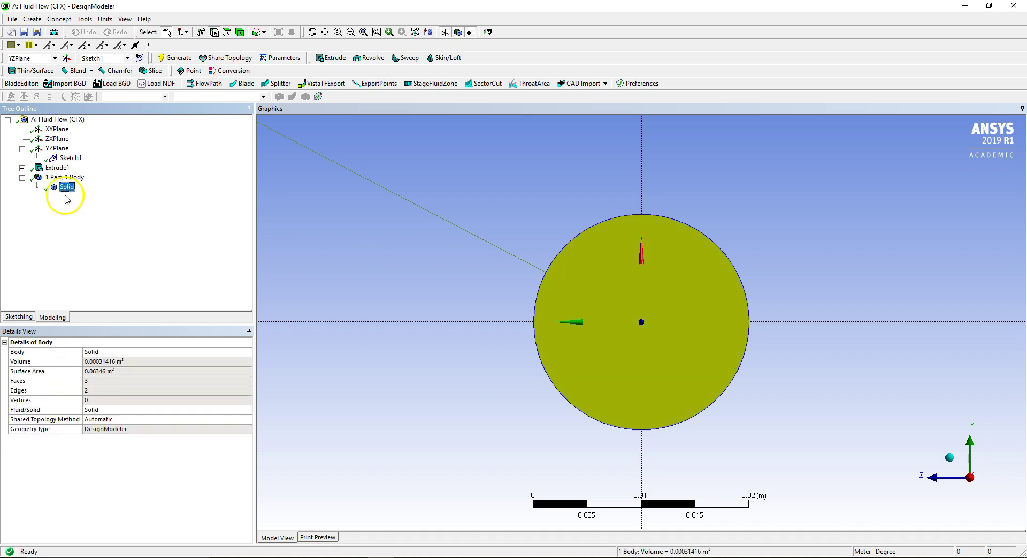
left_click(98, 351)
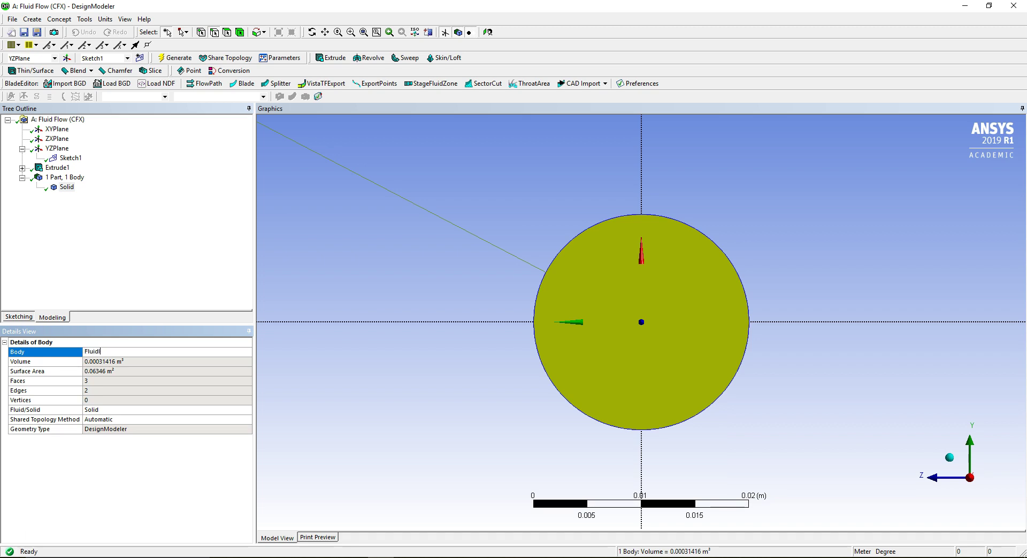
type("FluidInner")
left_click(132, 409)
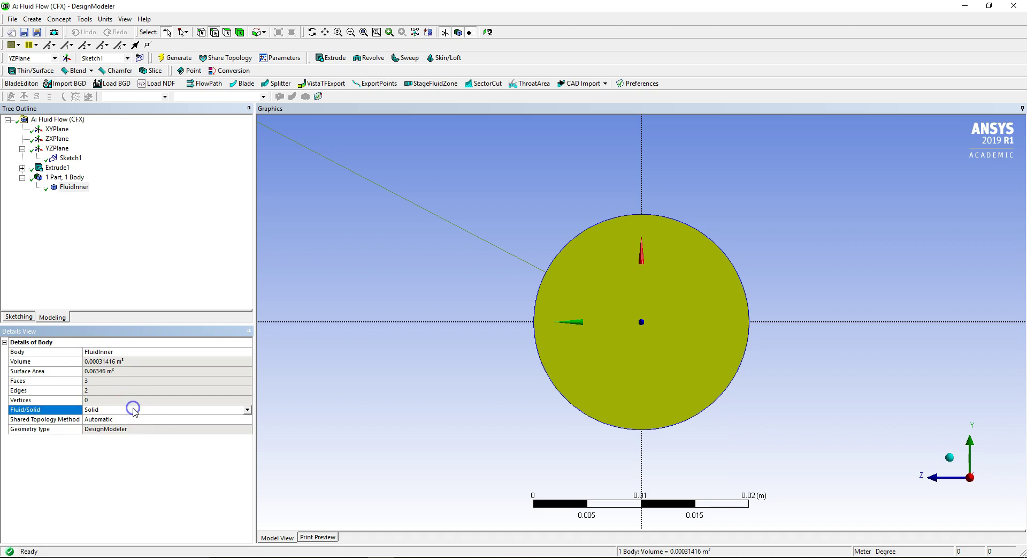
left_click(247, 409)
left_click(238, 418)
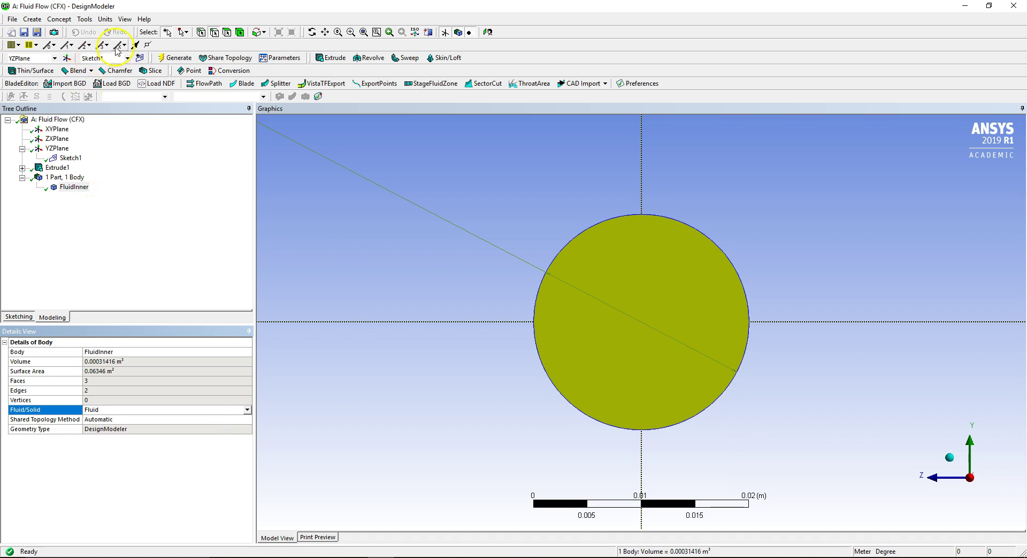
Create a second YZ plane sketch with two concentric circles around the cylinder, centred on the origin, the inner one about 0.021 m in diameter
left_click(140, 58)
left_click(71, 167)
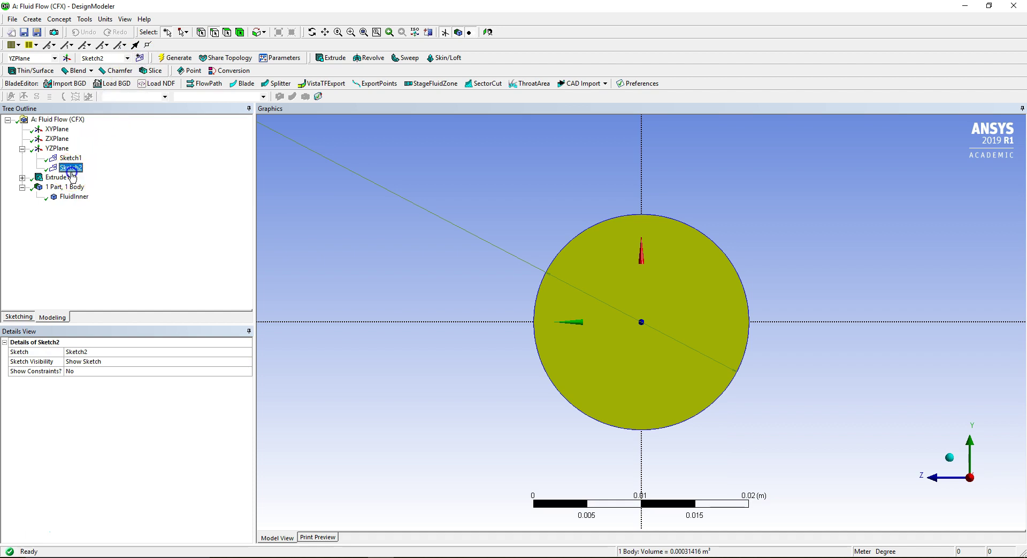
left_click(19, 317)
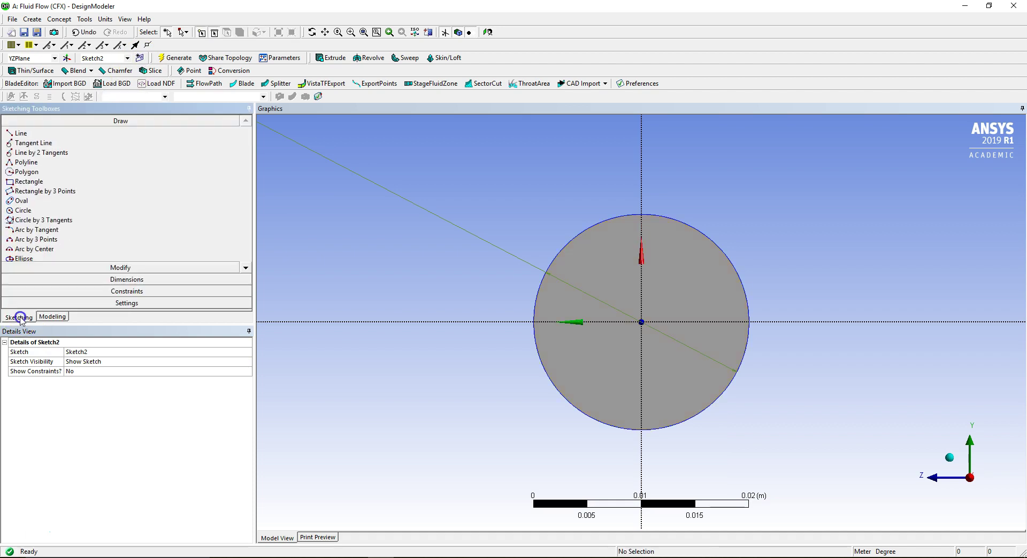
left_click(40, 213)
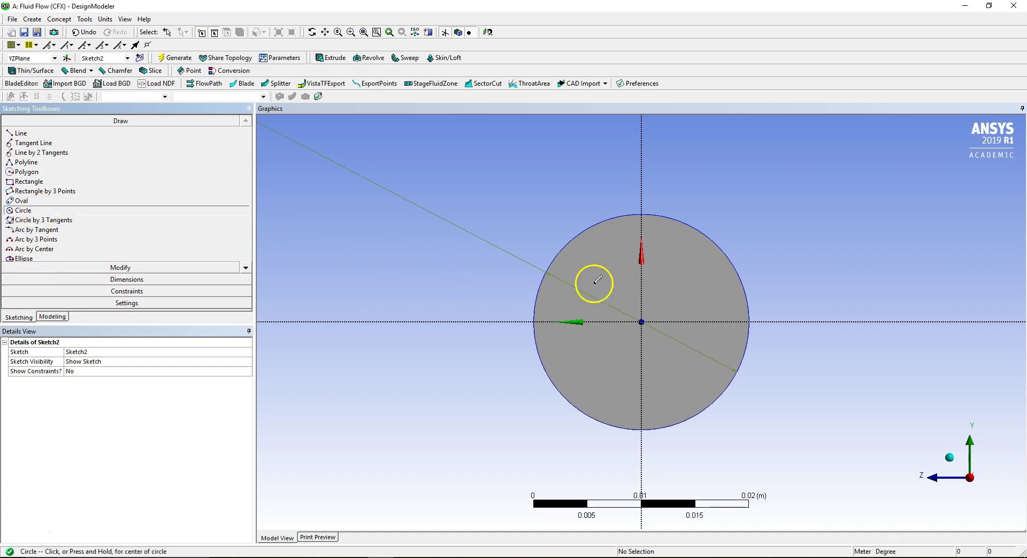
left_click(642, 321)
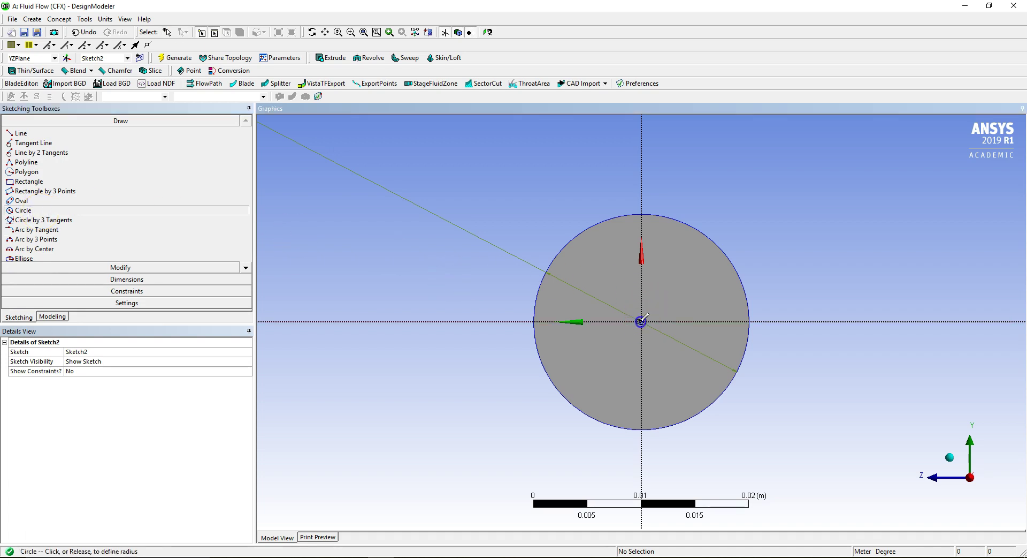
left_click(744, 369)
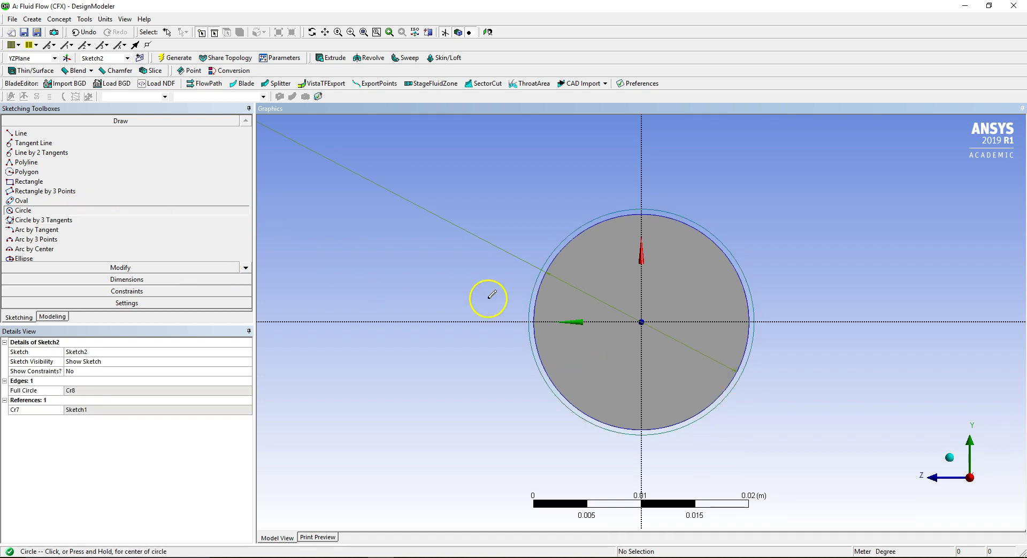
left_click(642, 321)
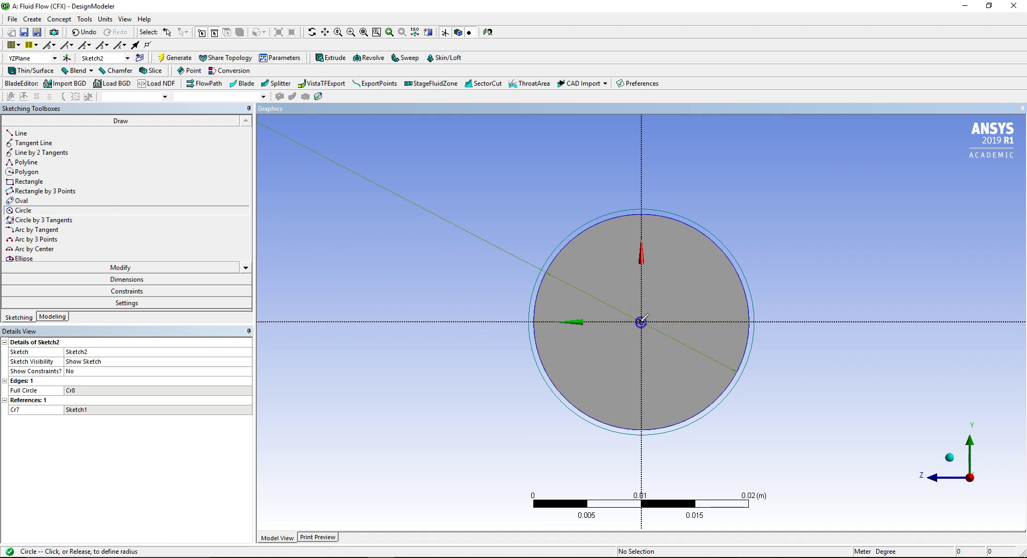
left_click(757, 372)
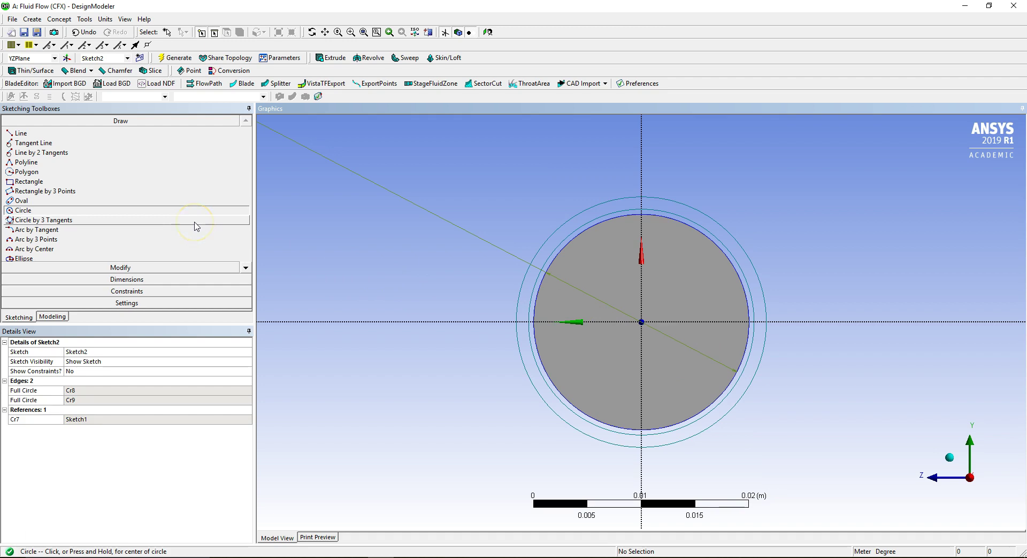
Dimension the diameters of the inner and outer concentric circles in the second sketch
left_click(138, 279)
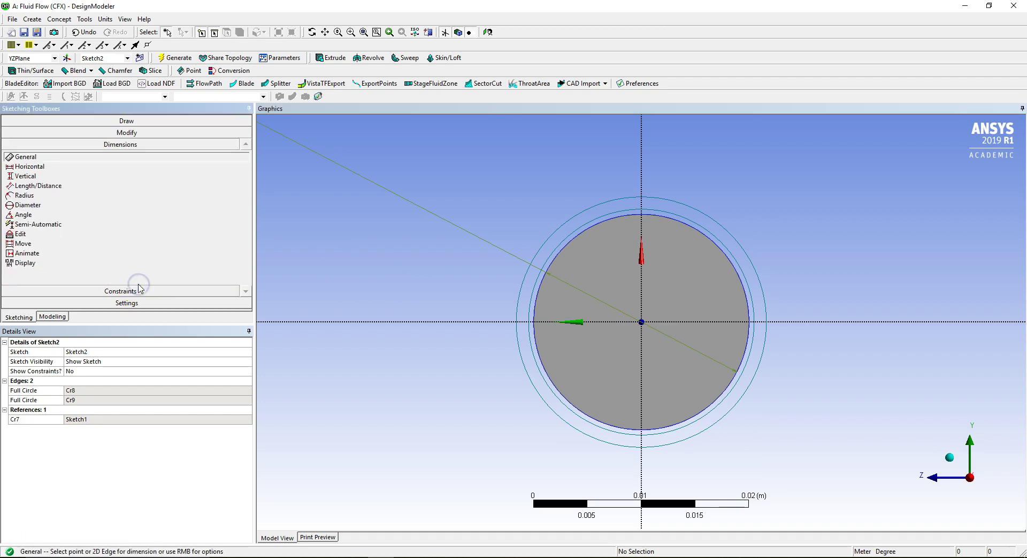
left_click(572, 232)
left_click(550, 178)
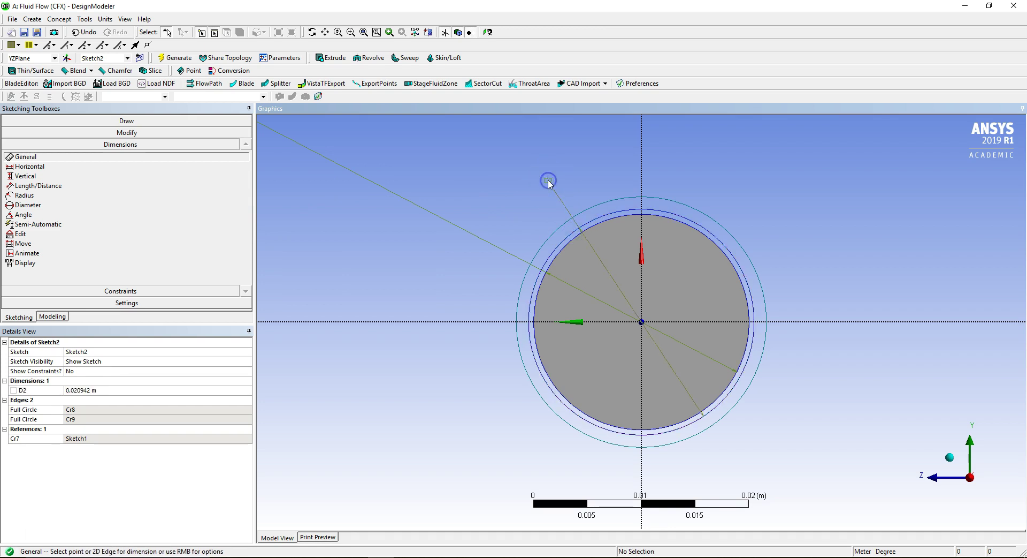
left_click(588, 214)
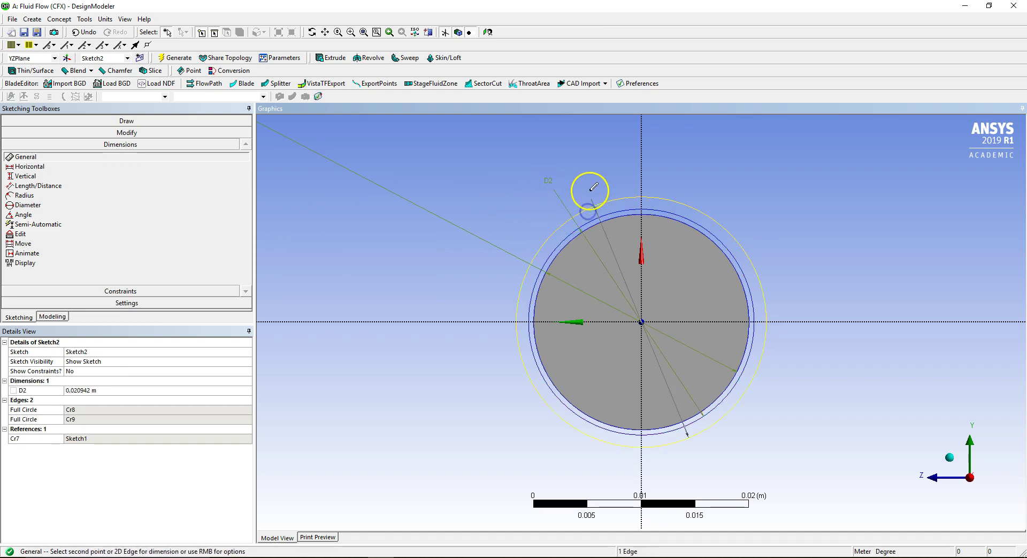
left_click(597, 171)
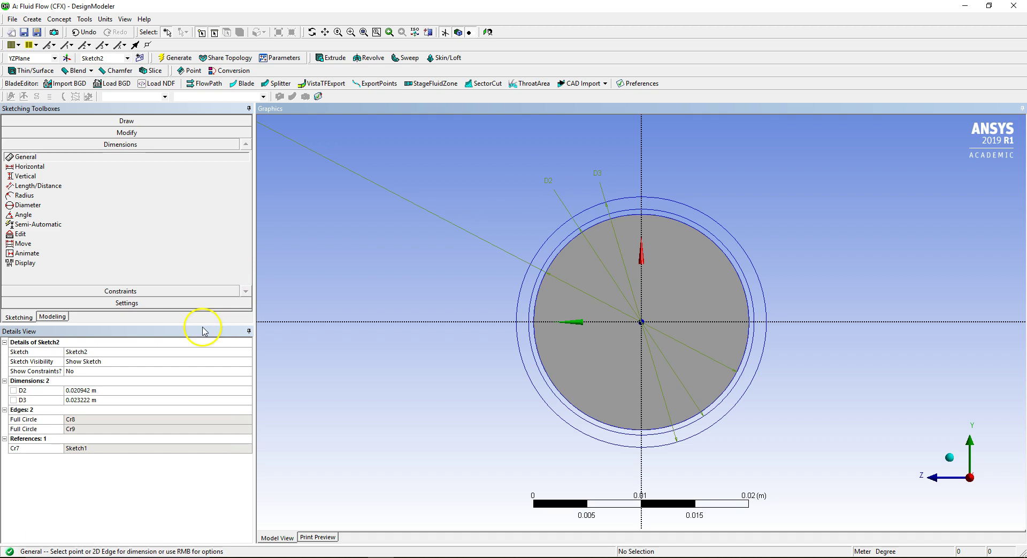
Set the second sketch's inner circle diameter to 0.0201 m and its outer circle diameter to 0.0211 m
left_click(83, 390)
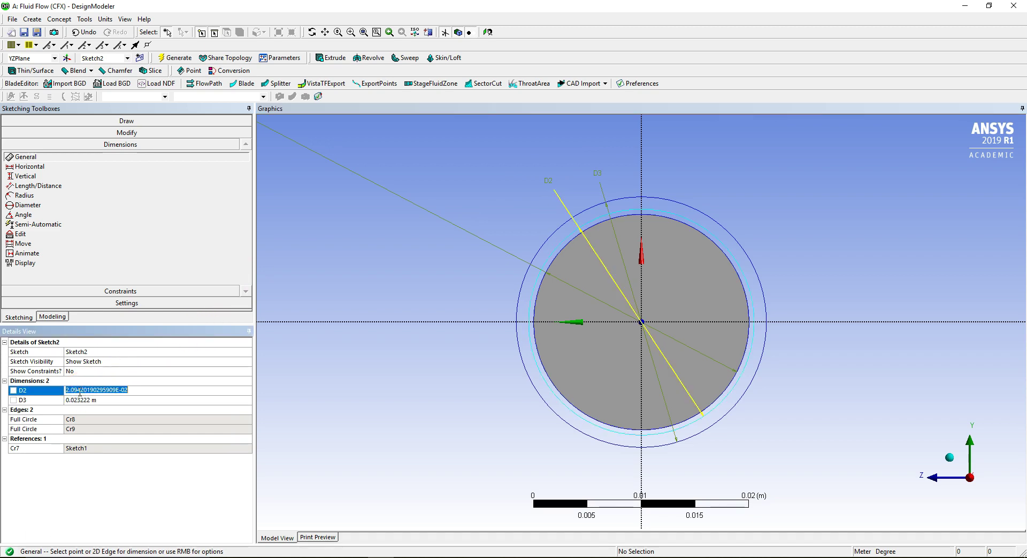
type("0")
type(".0201")
key("Return")
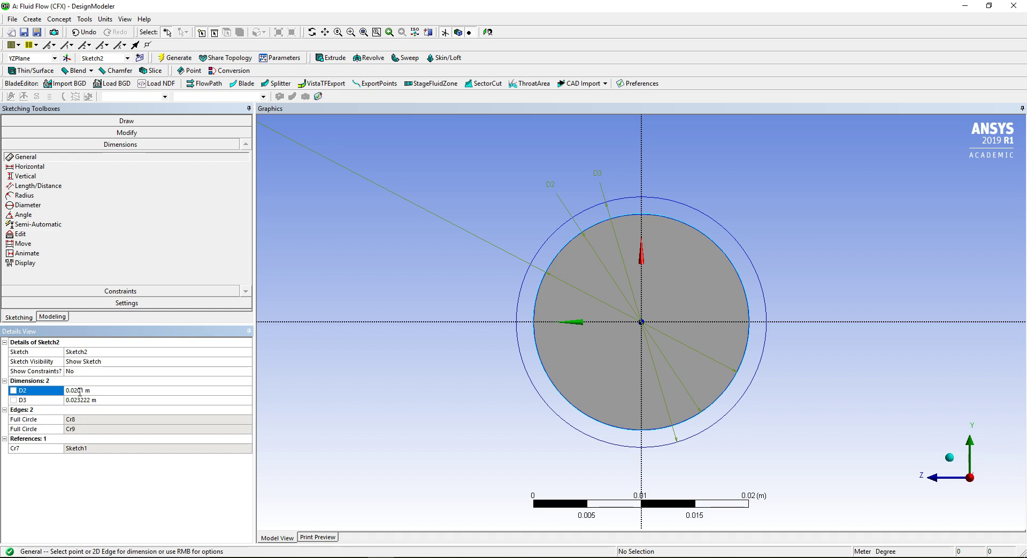
left_click(81, 398)
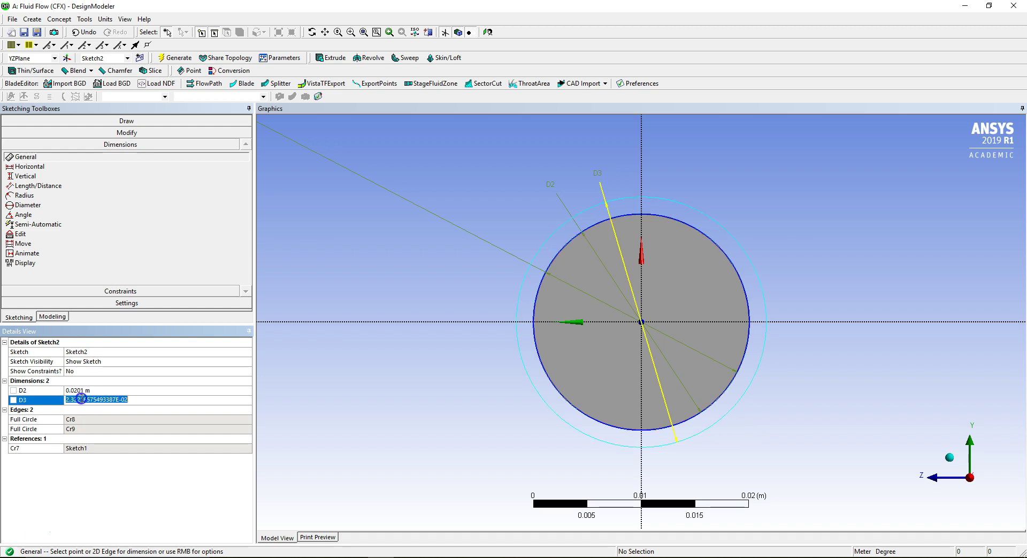
type("0.")
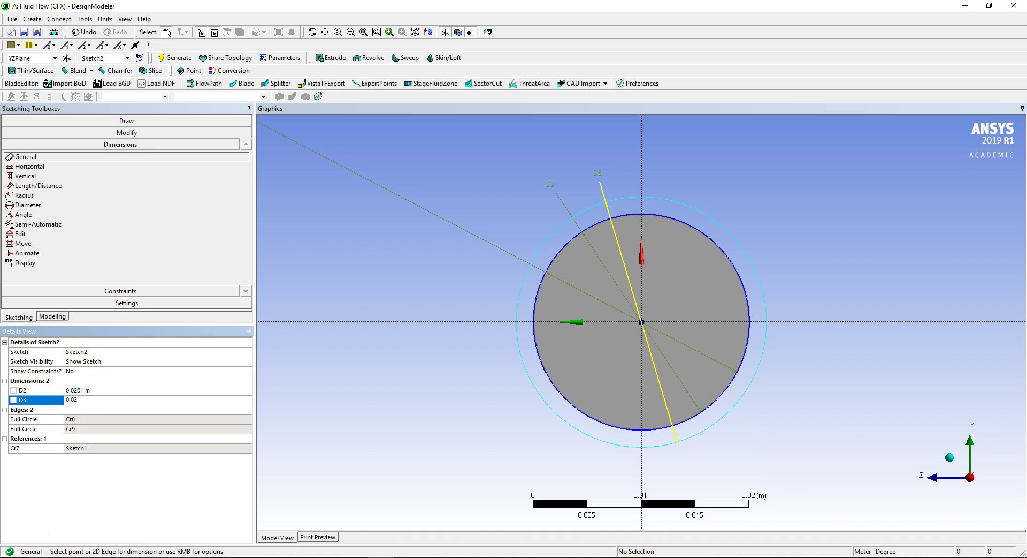
key("Return")
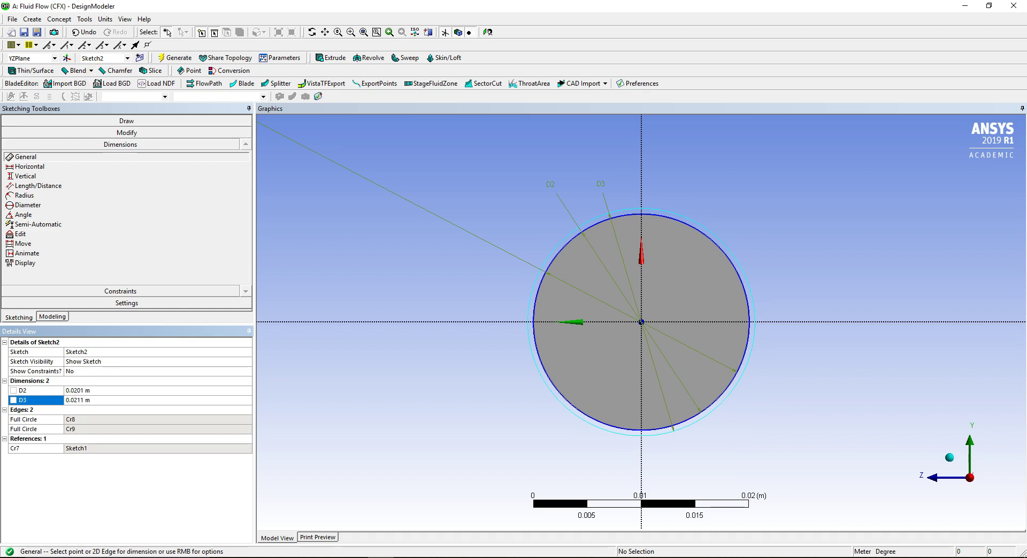
Extrude the second sketch as added material to a fixed depth of 1 m and generate the thin ring body
left_click(323, 58)
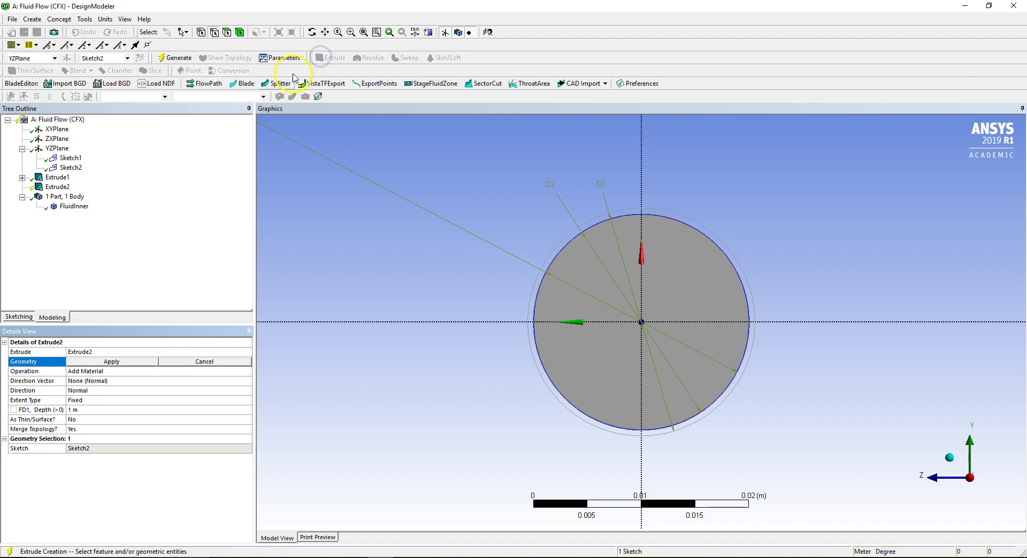
left_click(122, 362)
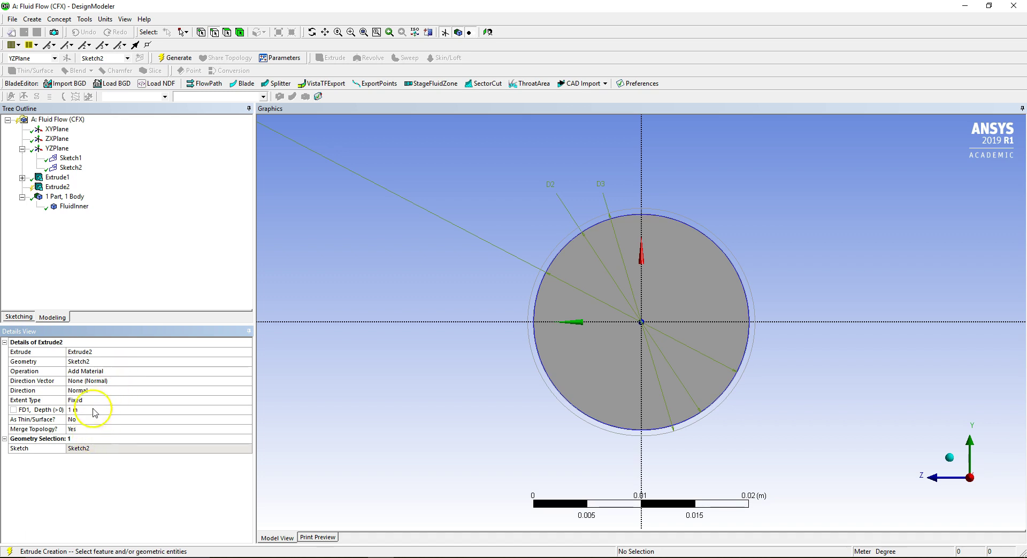
left_click(186, 57)
left_click(557, 250)
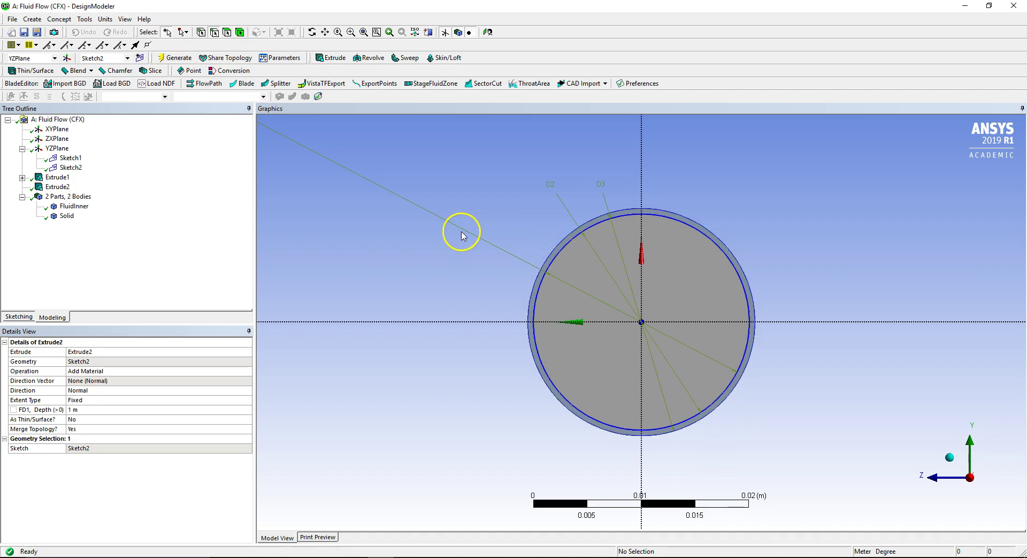
Rename the thin ring body around the inner fluid cylinder Pipe
left_click(66, 216)
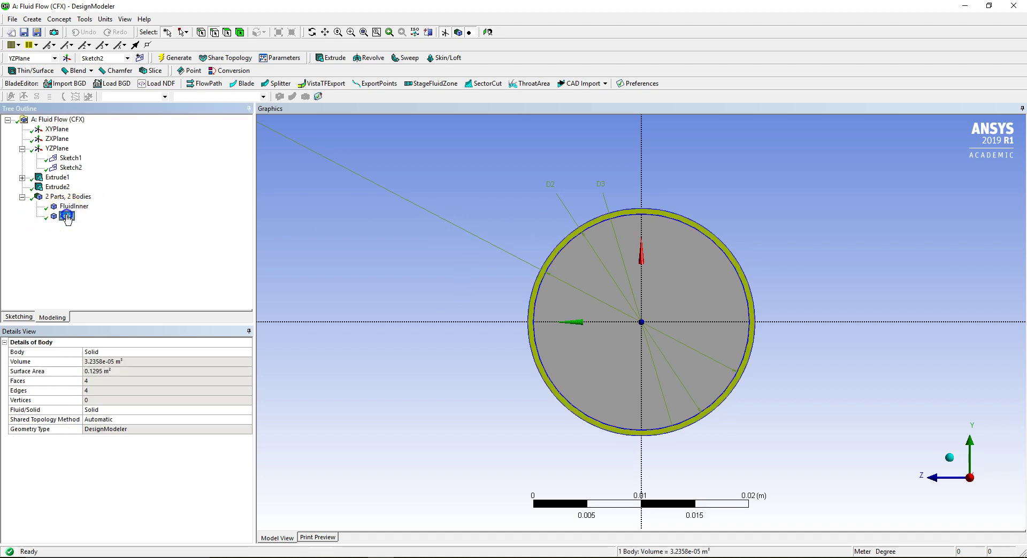
left_click(129, 353)
type("ipe")
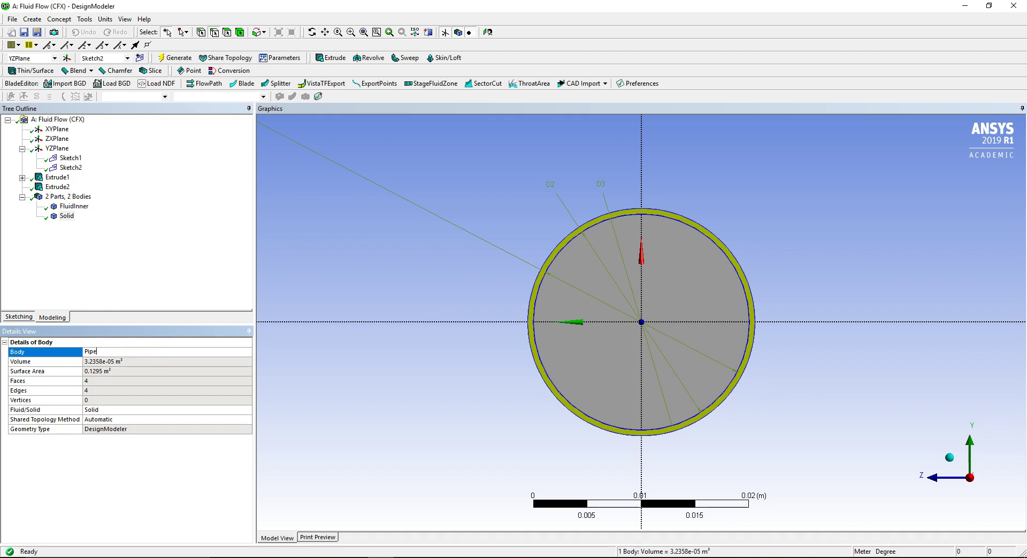
left_click(139, 411)
left_click(128, 481)
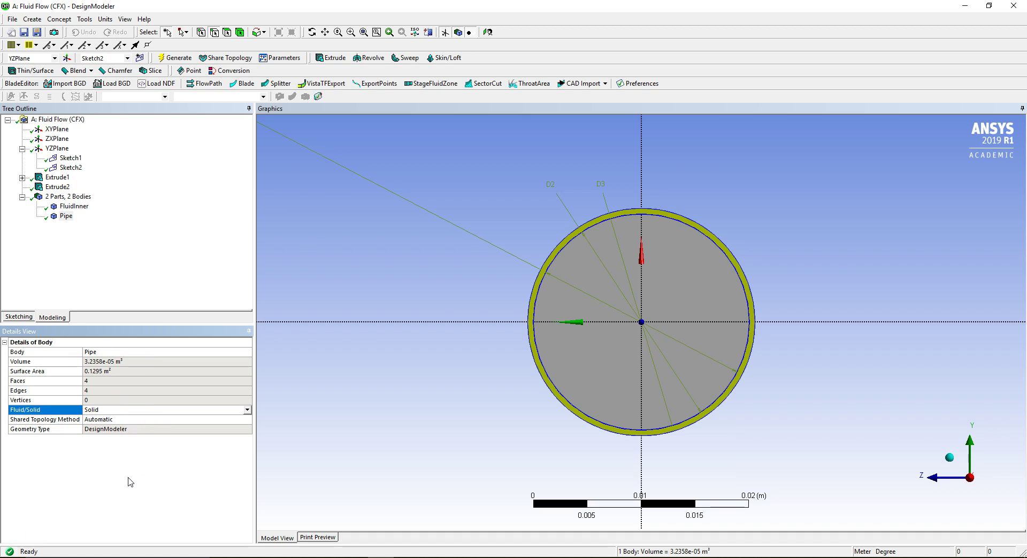
Create a third YZ plane sketch with two origin-centred circles around the pipe, about 0.0225 m and 0.0316 m in diameter
left_click(140, 59)
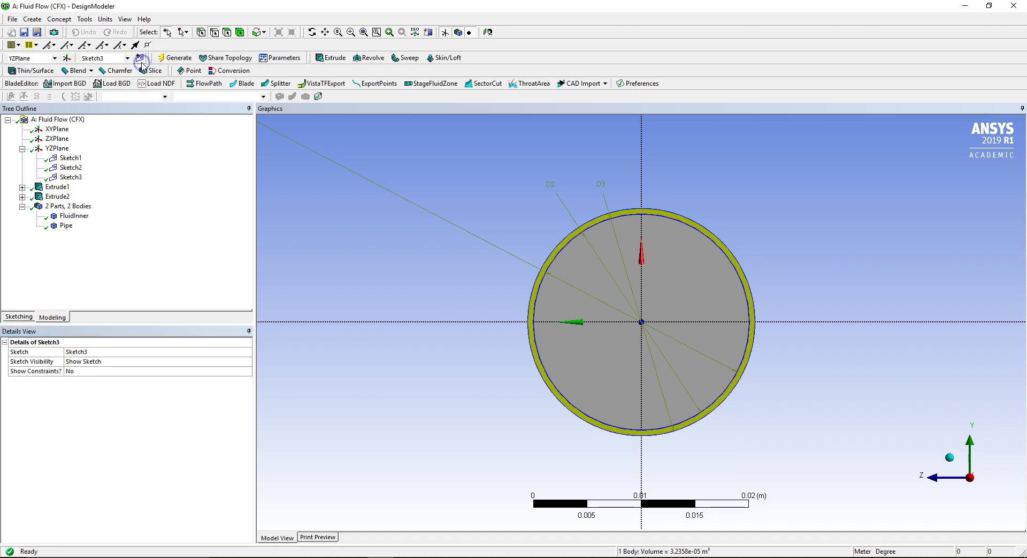
left_click(76, 179)
left_click(20, 316)
left_click(45, 210)
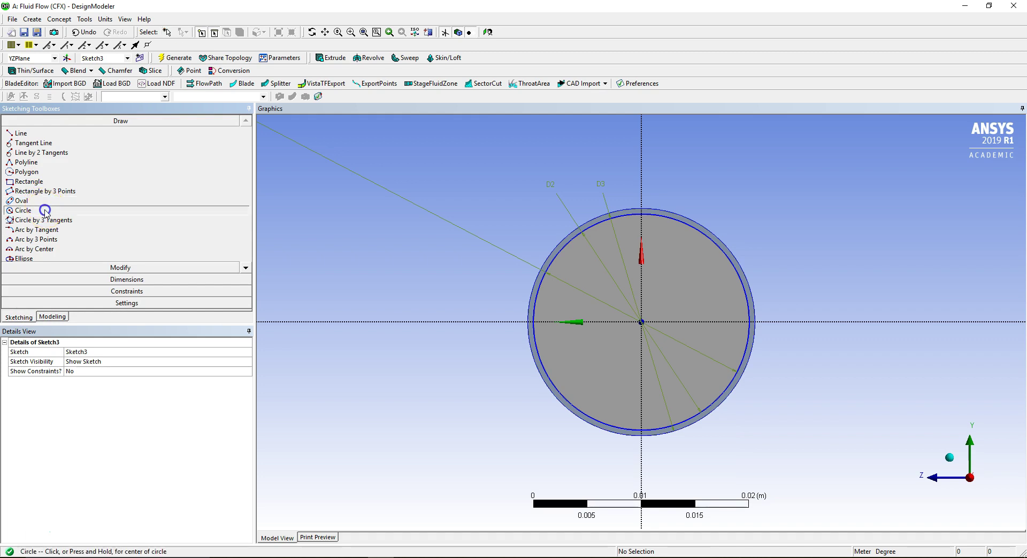
left_click(641, 321)
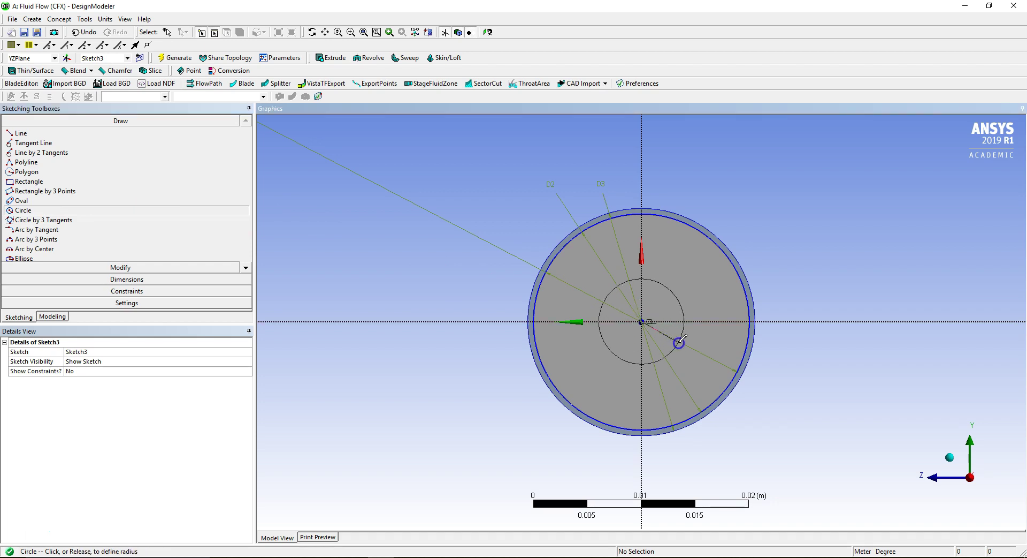
left_click(760, 347)
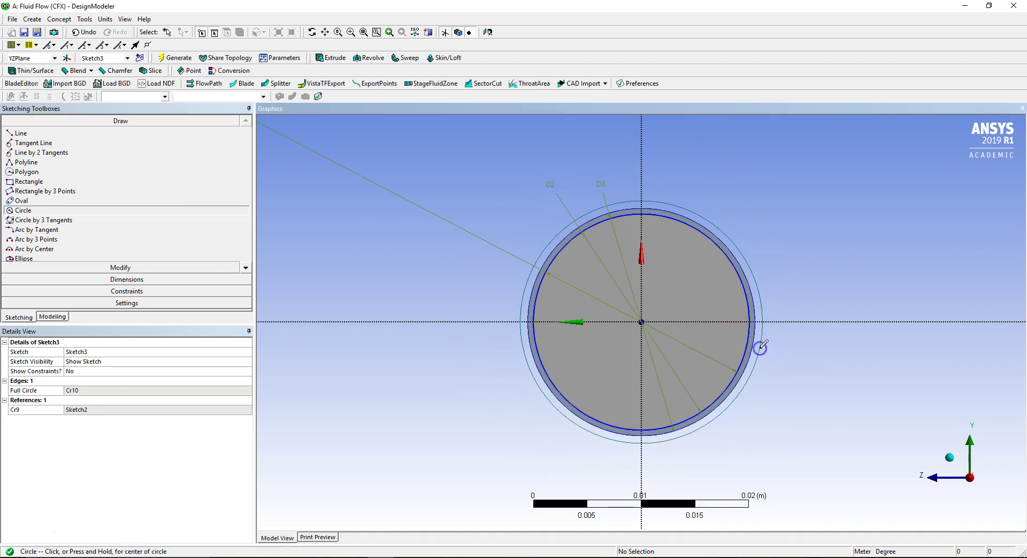
left_click(643, 321)
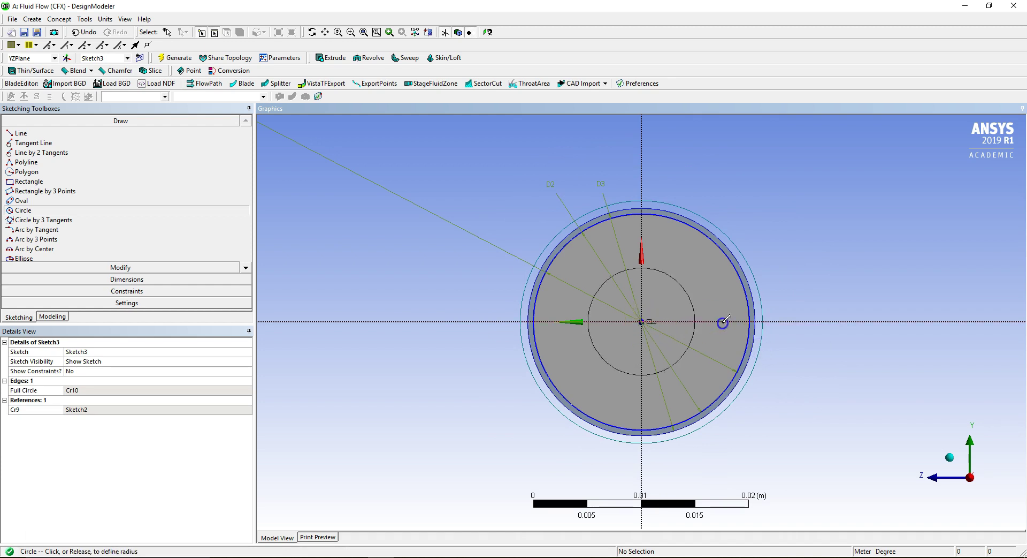
left_click(812, 339)
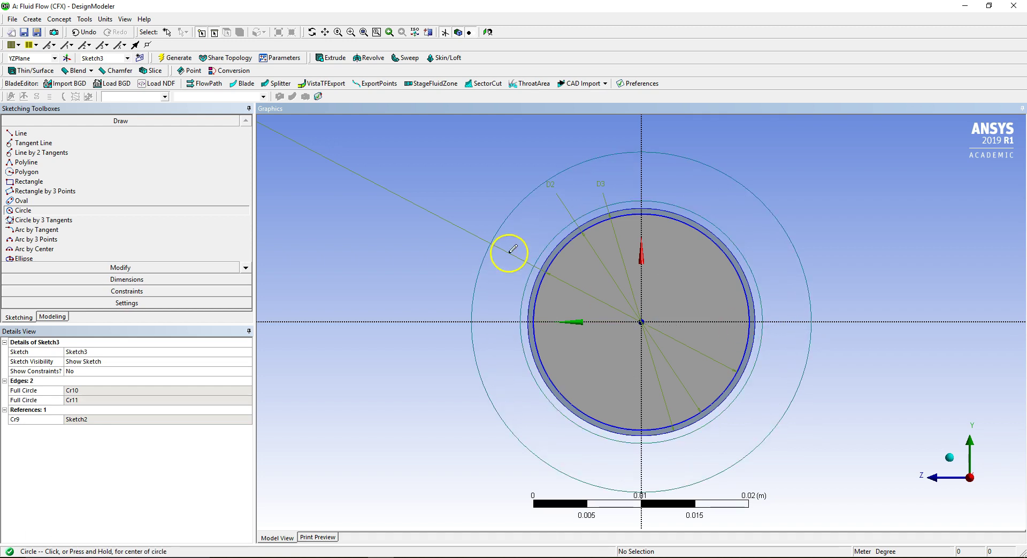
Dimension the diameters of both circles in the third sketch
left_click(221, 278)
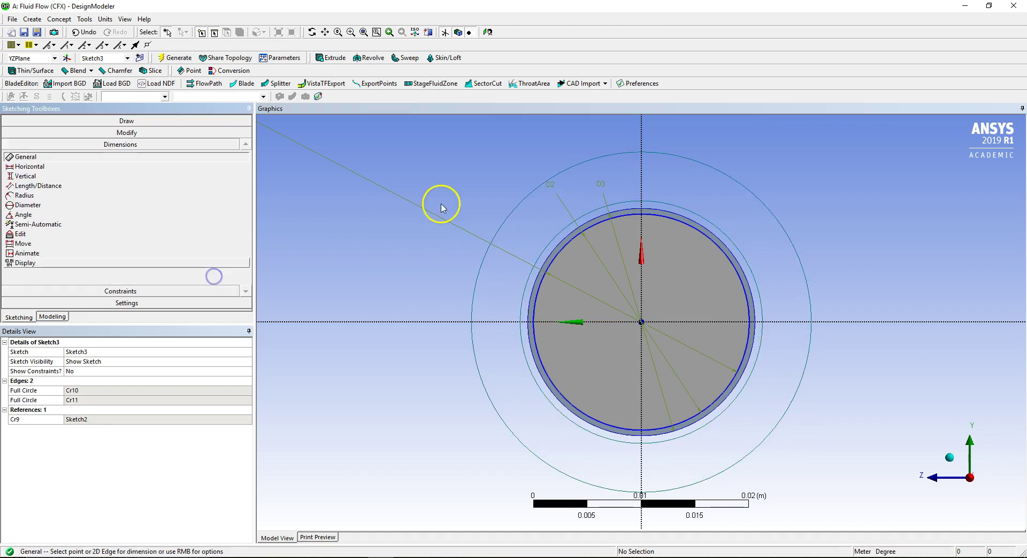
left_click(731, 241)
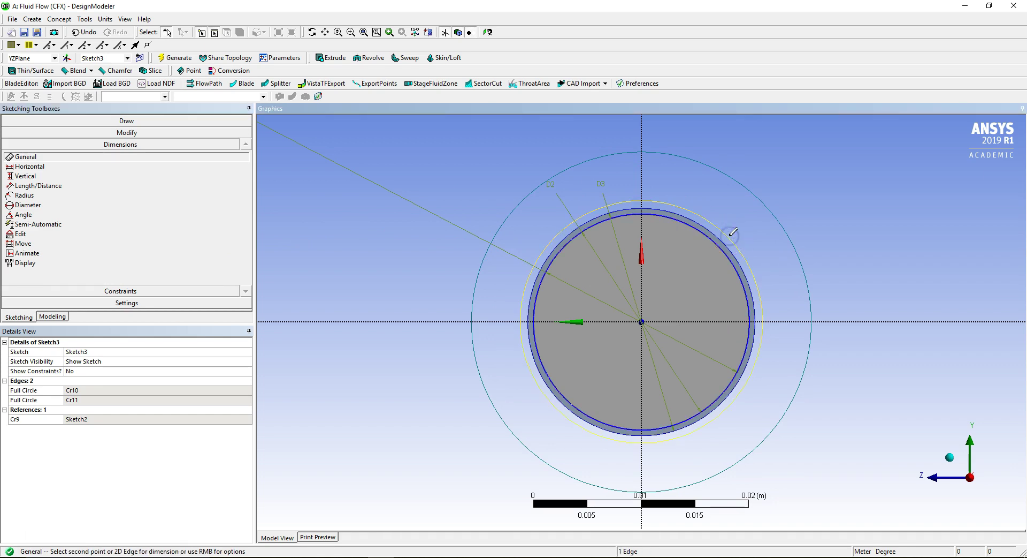
left_click(763, 239)
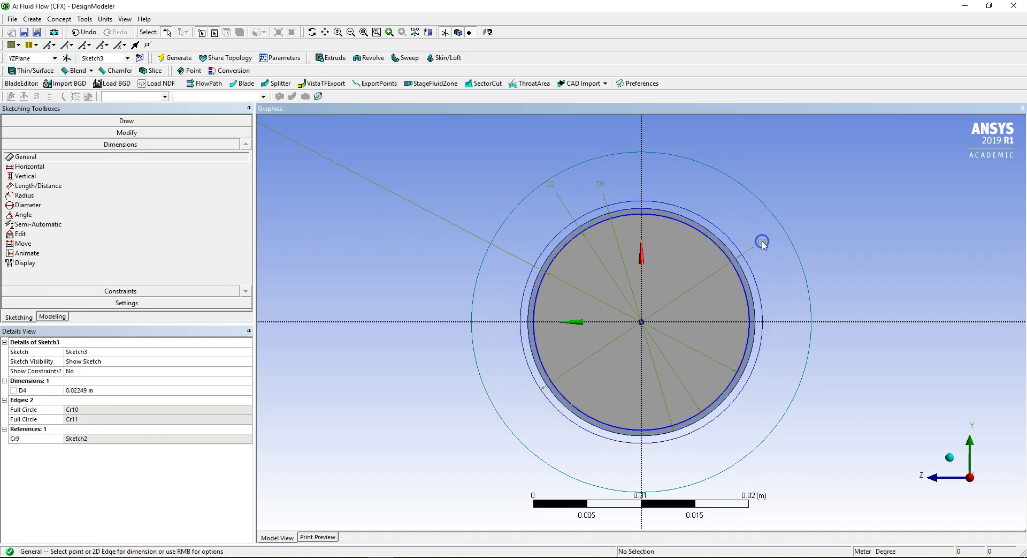
left_click(797, 252)
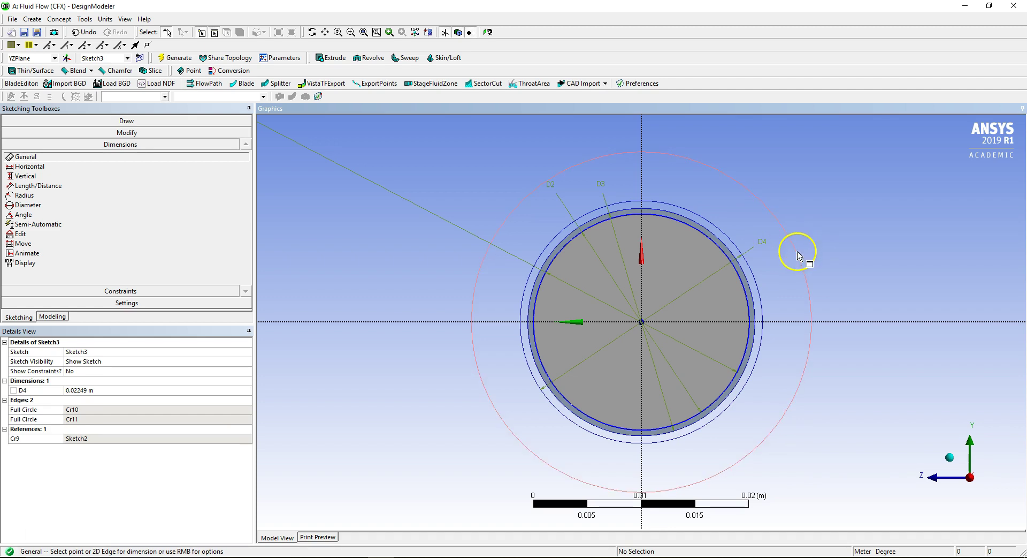
left_click(863, 263)
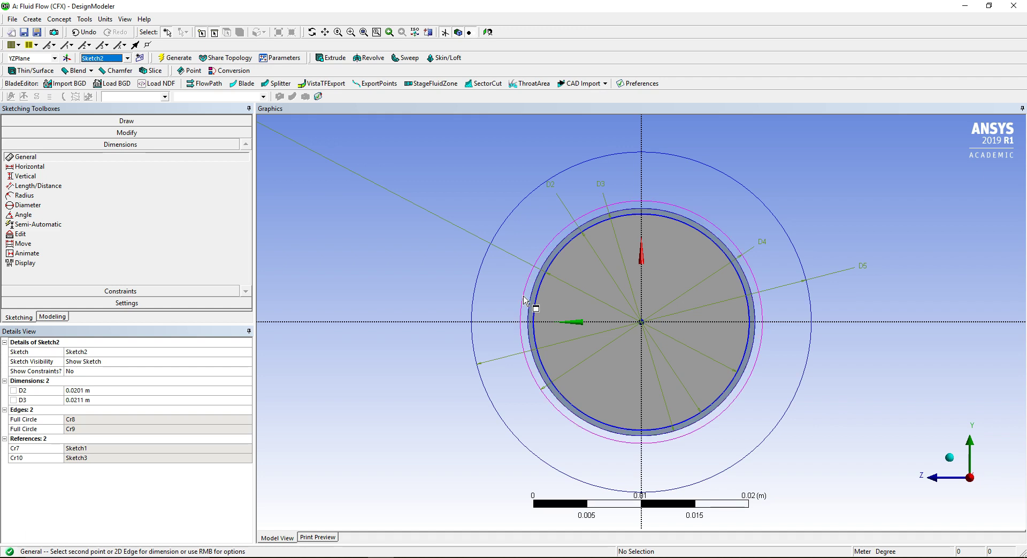
Make Sketch3 active again and set its inner circle diameter to 0.0212 m and its outer one to 0.03 m
left_click(126, 58)
left_click(124, 81)
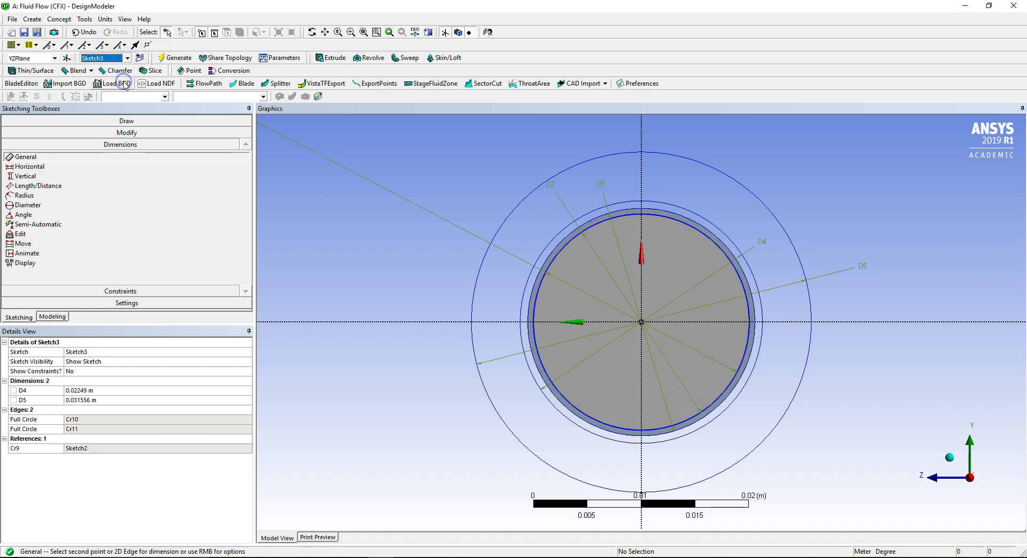
left_click(88, 394)
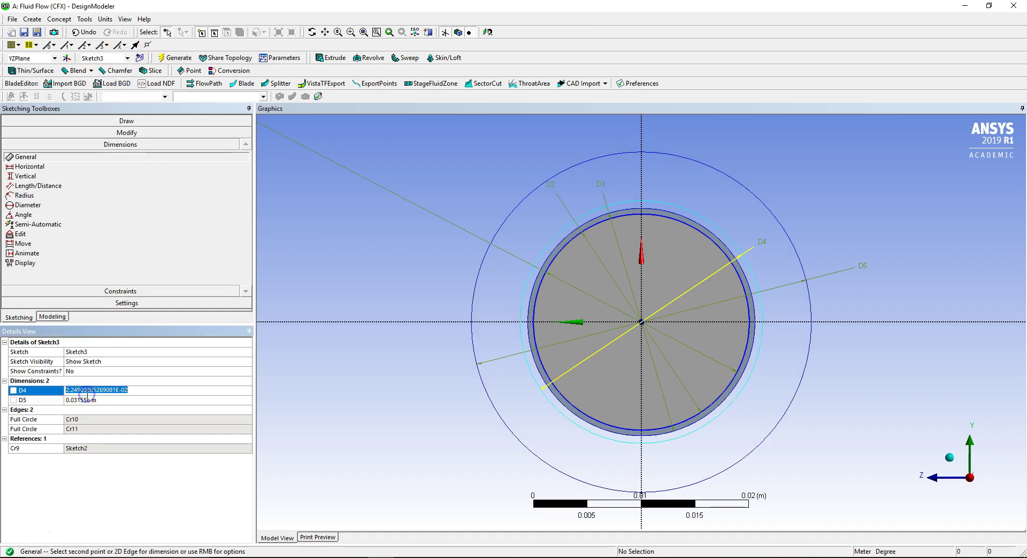
type("0")
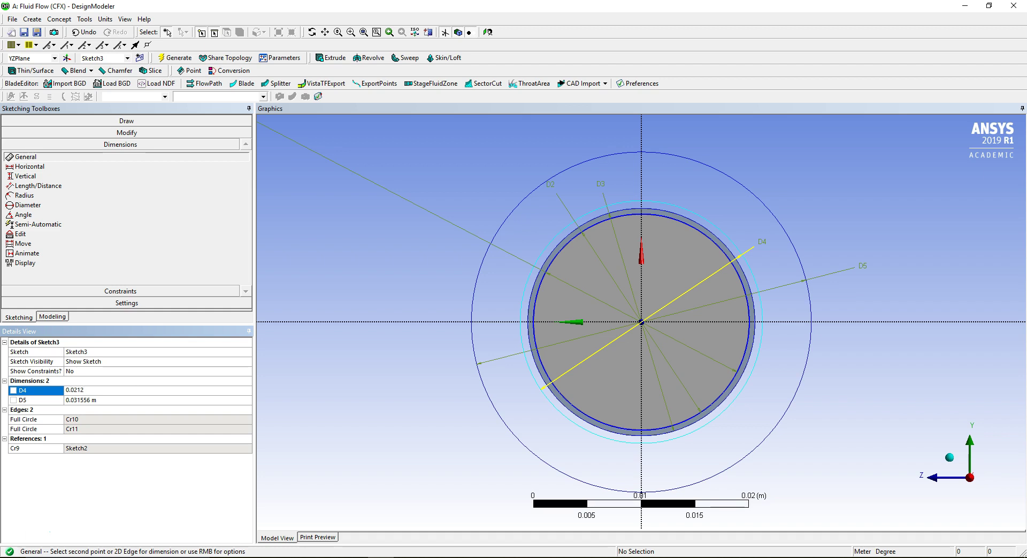
type(".0212")
left_click(86, 400)
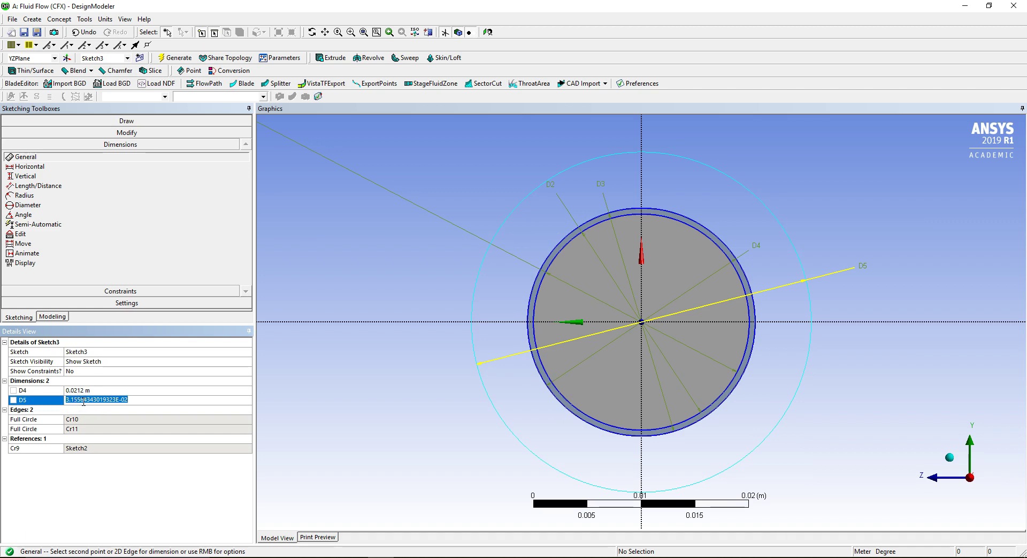
type("0.03")
key("Return")
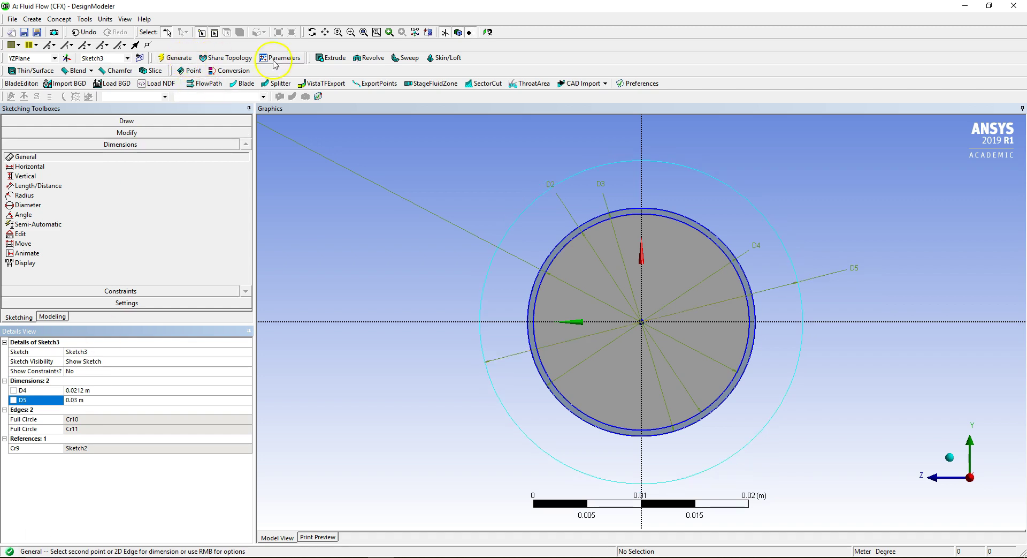
Extrude the third sketch as added material to a fixed depth of 1 m and generate the outer ring body
left_click(333, 58)
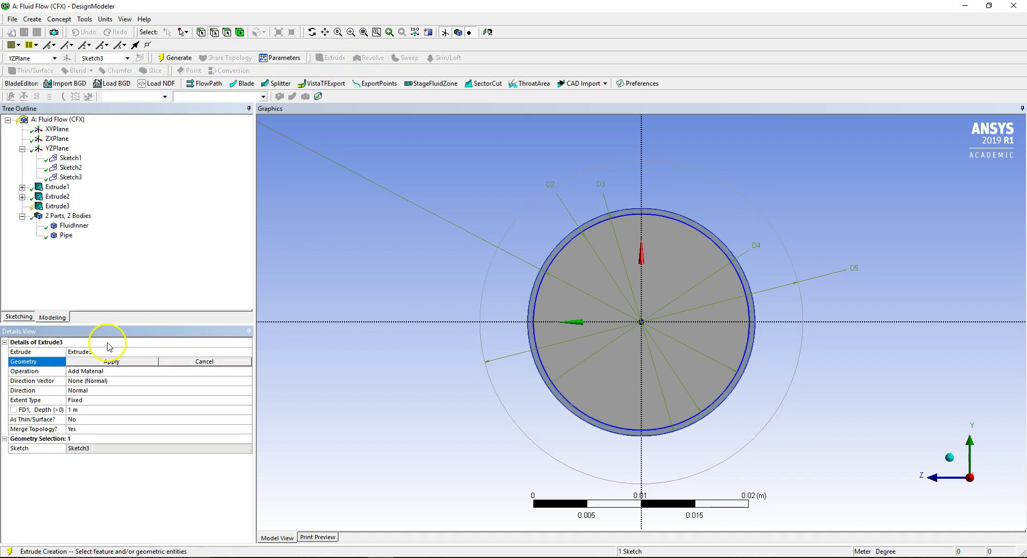
left_click(107, 361)
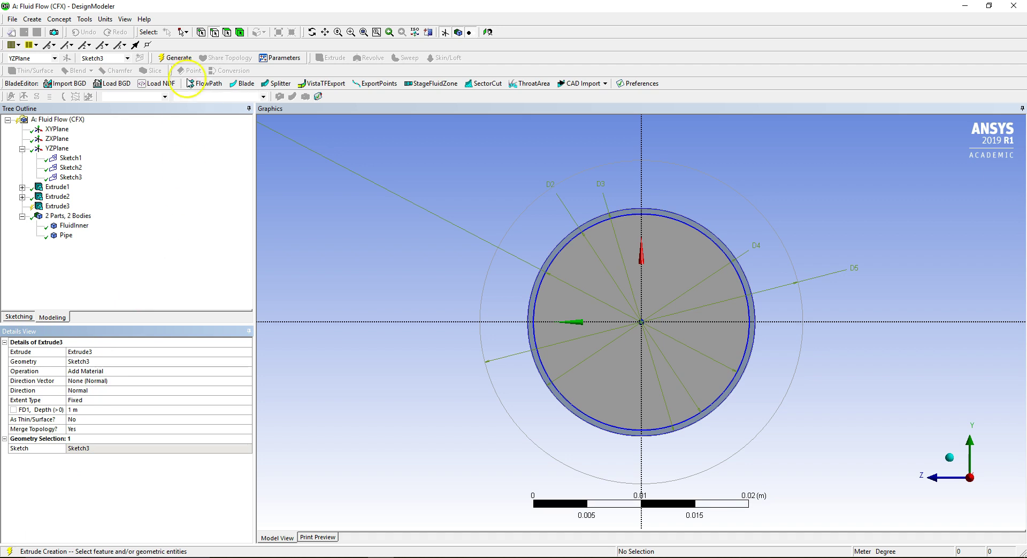
left_click(185, 59)
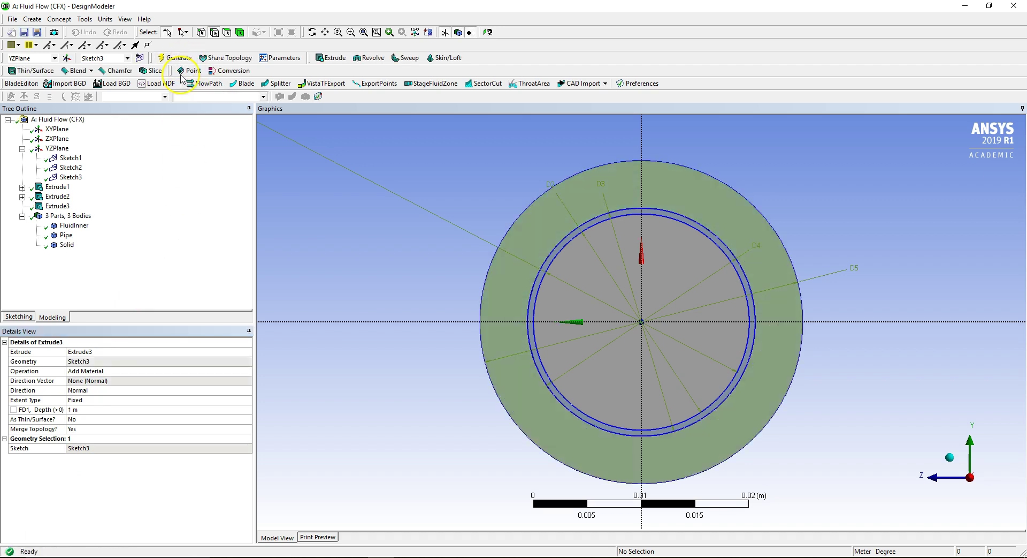
Define the outer ring body as FluidOuter with the material type Fluid, and save the project
left_click(68, 245)
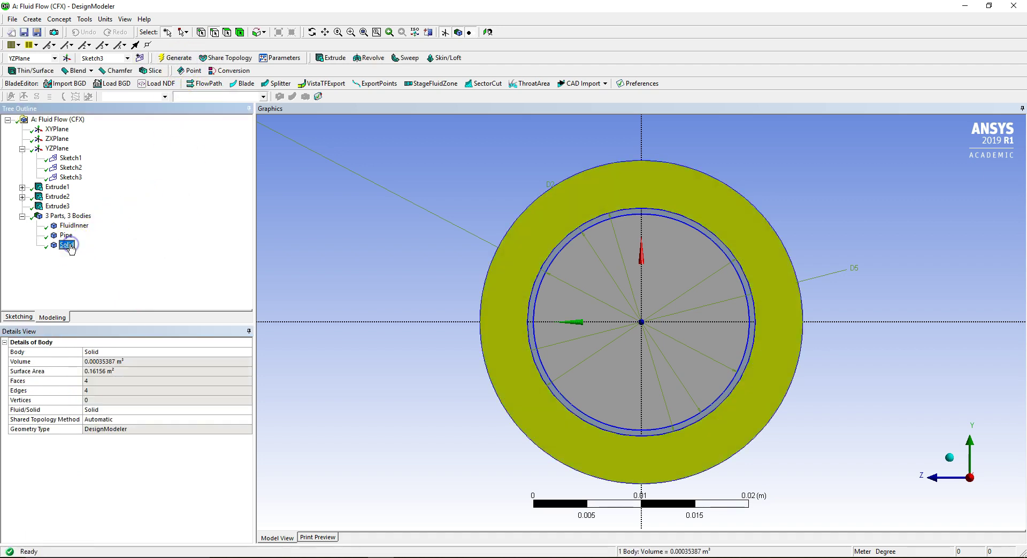
left_click(112, 350)
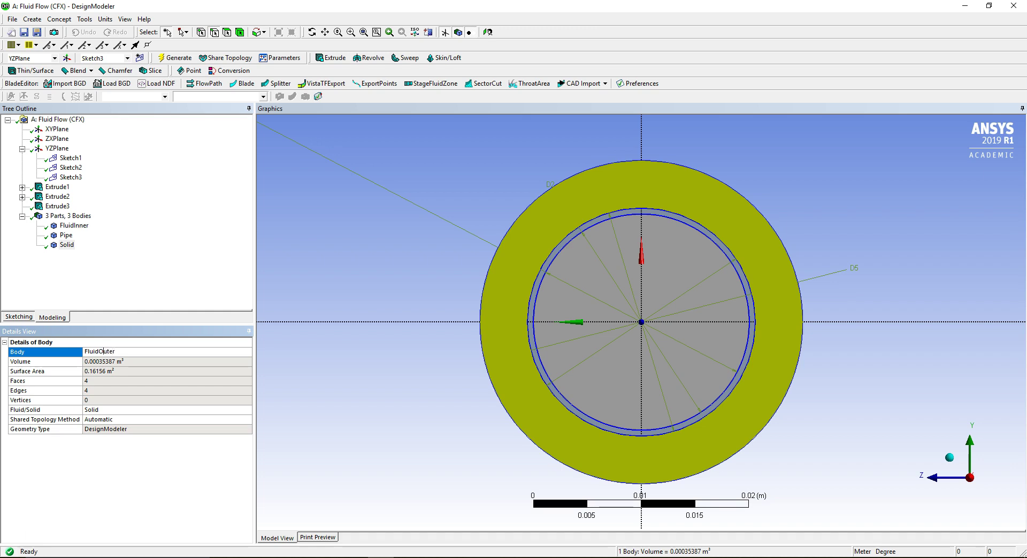
left_click(114, 409)
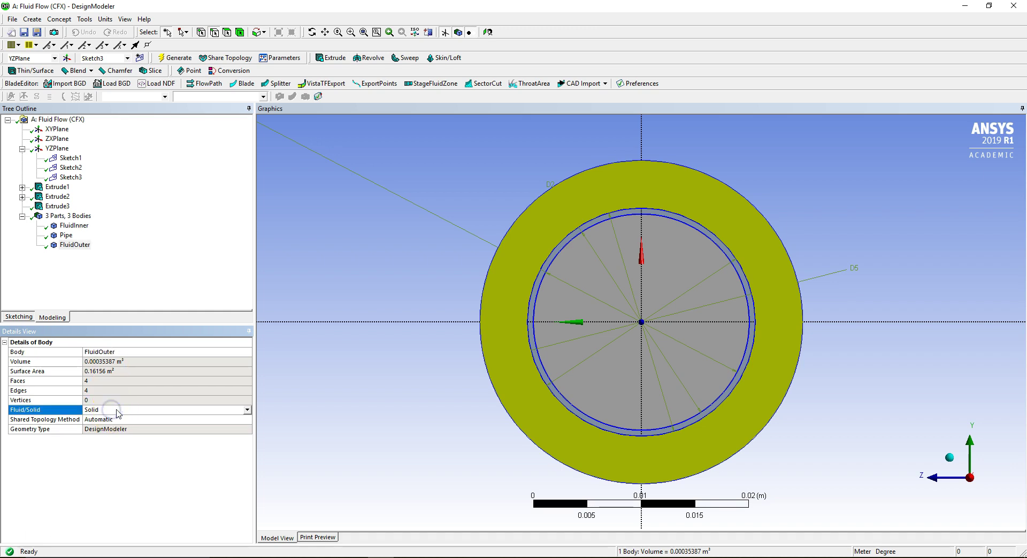
left_click(248, 409)
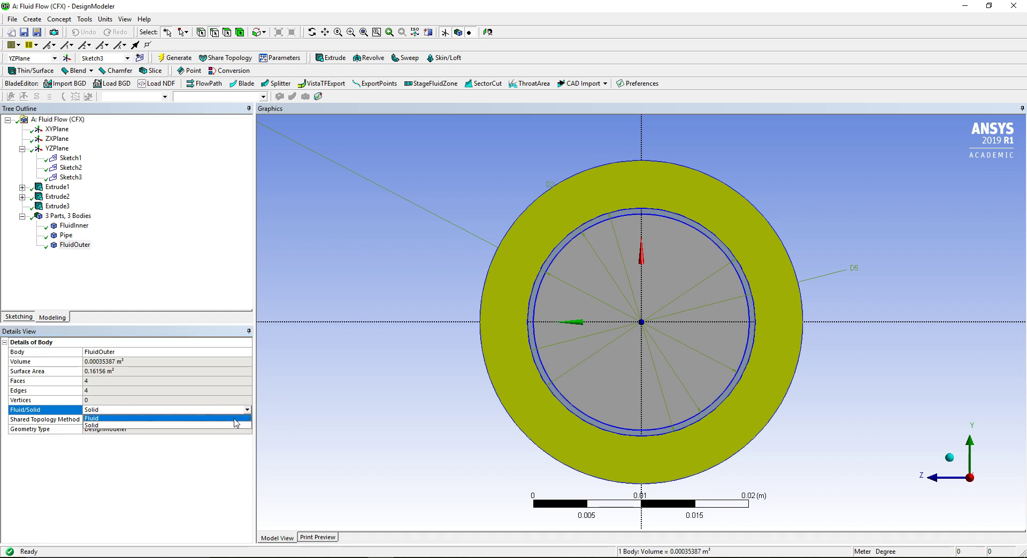
left_click(235, 417)
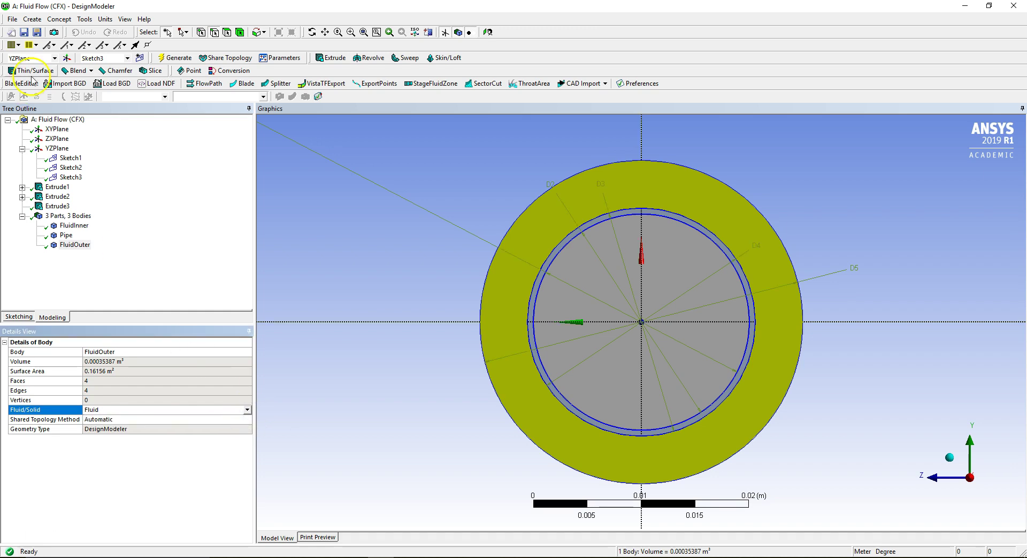
left_click(23, 32)
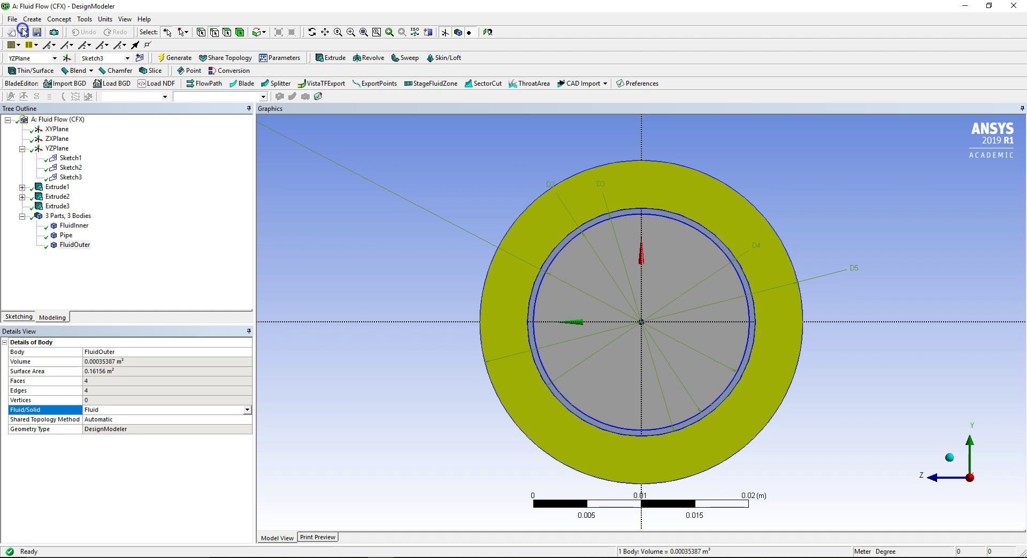